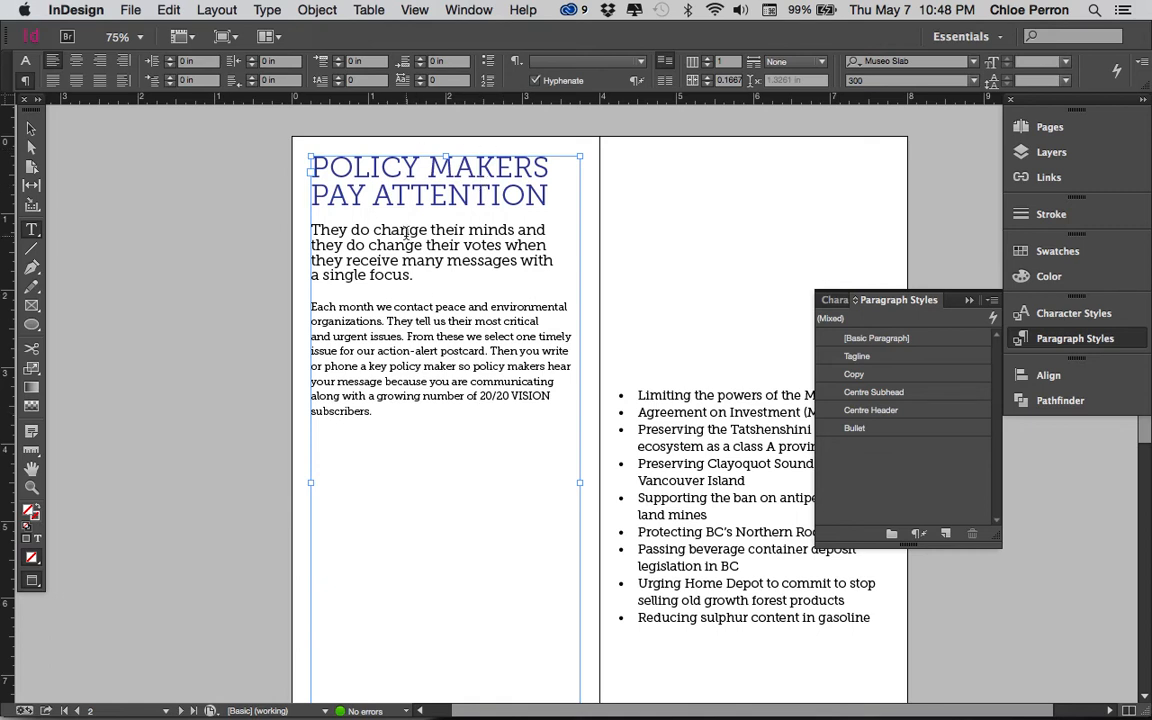
- Examine which paragraph styles are applied to the header, the subhead and the body copy of the POLICY MAKERS PAY ATTENTION column
left_click_drag(428, 190, 392, 194)
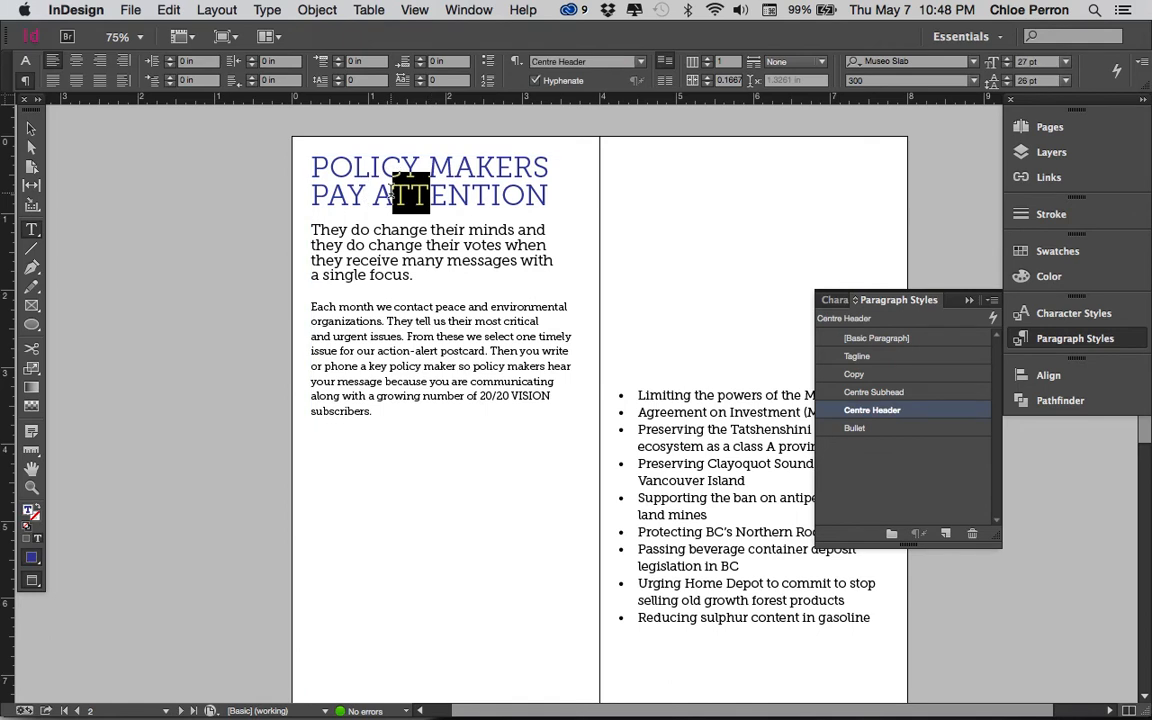
left_click_drag(555, 193, 305, 167)
left_click_drag(427, 275, 303, 226)
left_click(288, 342)
left_click_drag(288, 340, 288, 311)
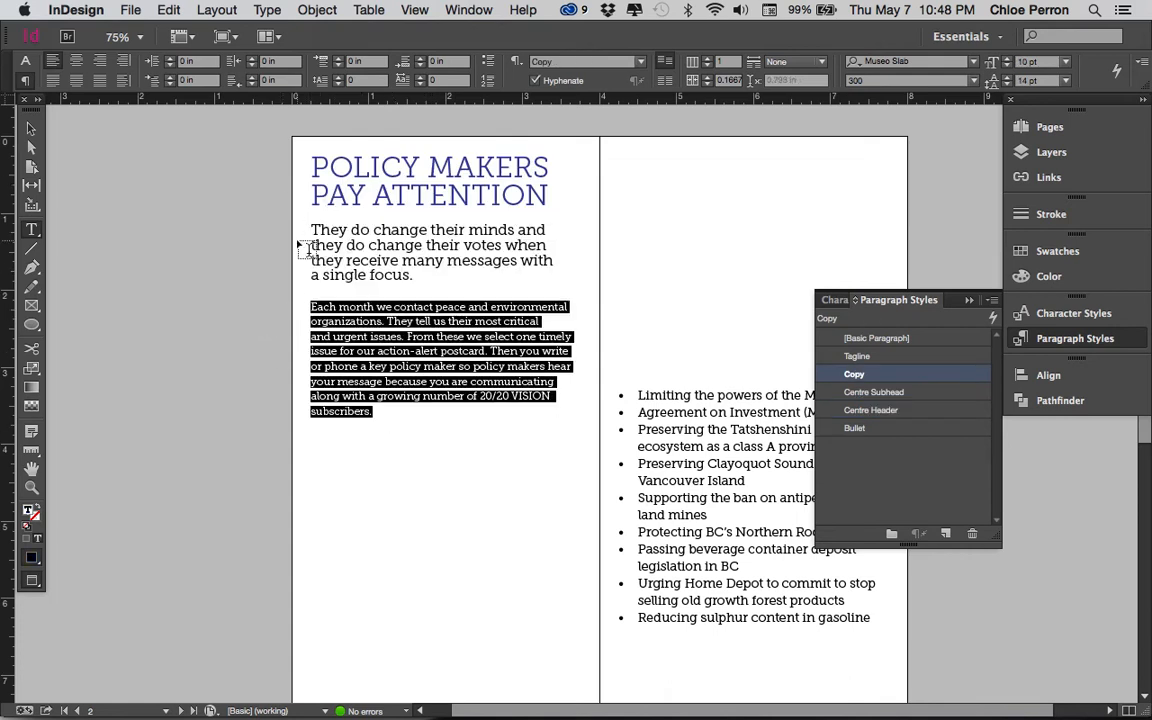
left_click(31, 128)
left_click(304, 475)
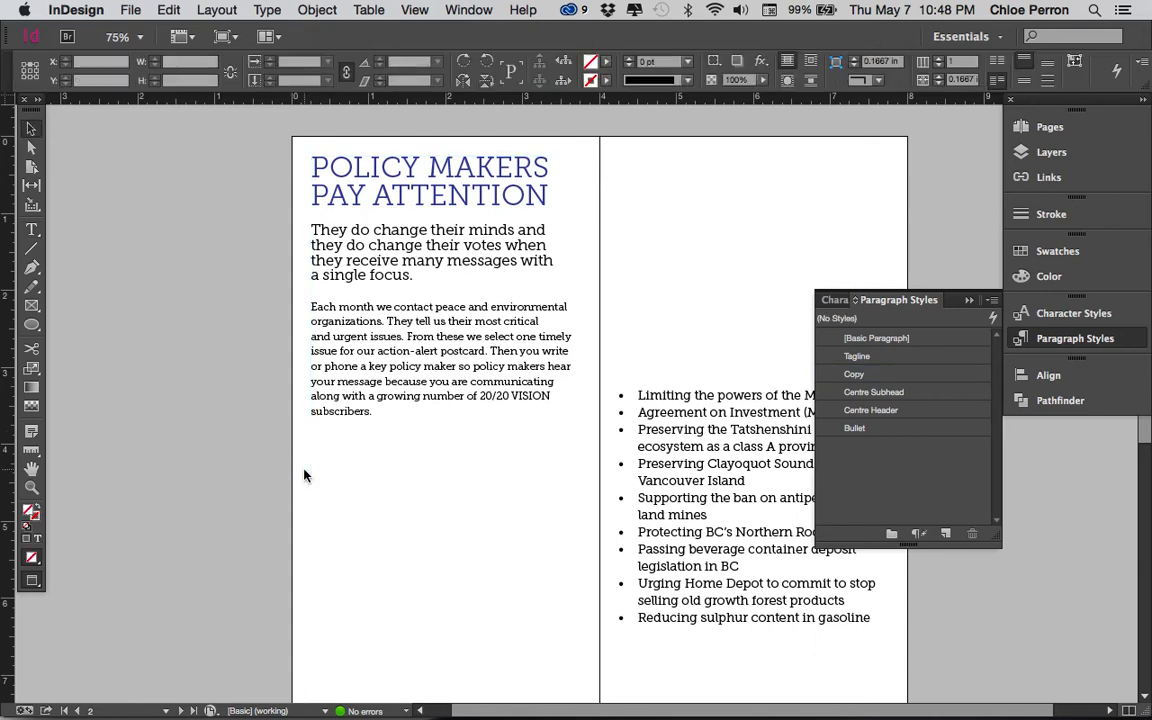
- Draw a rectangular picture frame about 3.5 by 3.74 in below the body copy, spanning the column width
scroll(443, 505, "down", 2)
left_click(433, 330)
scroll(457, 319, "up", 2)
scroll(457, 319, "down", 3)
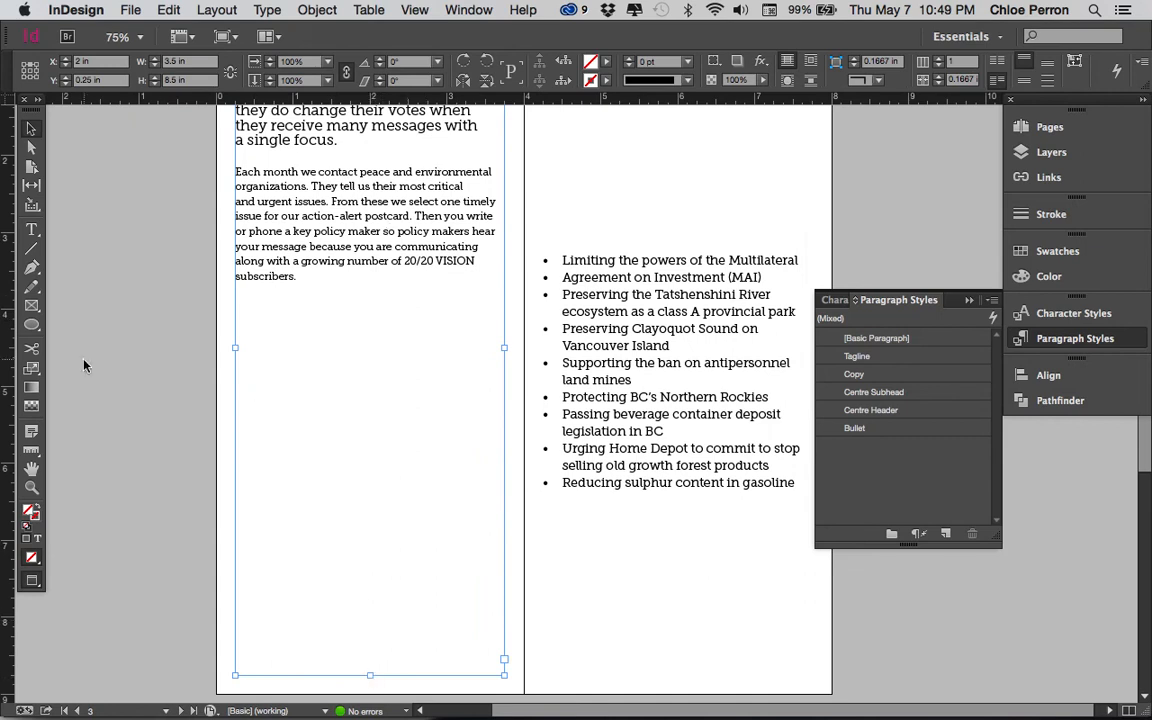
left_click(35, 307)
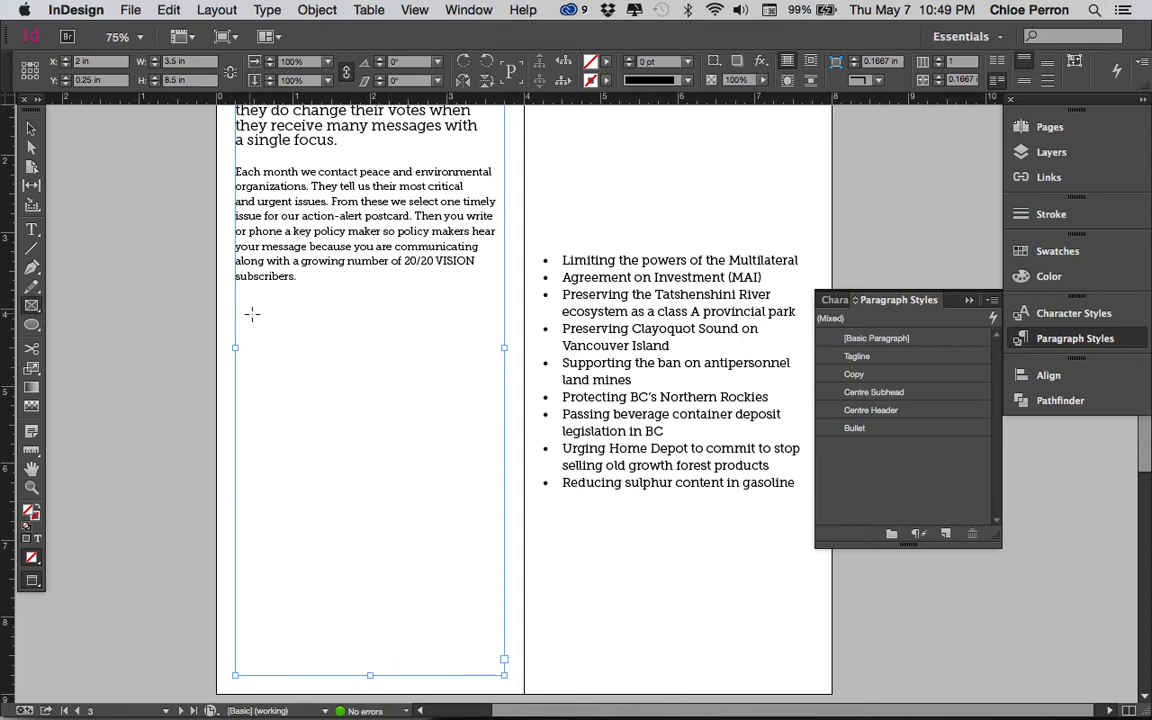
left_click_drag(237, 317, 505, 607)
scroll(505, 607, "down", 1)
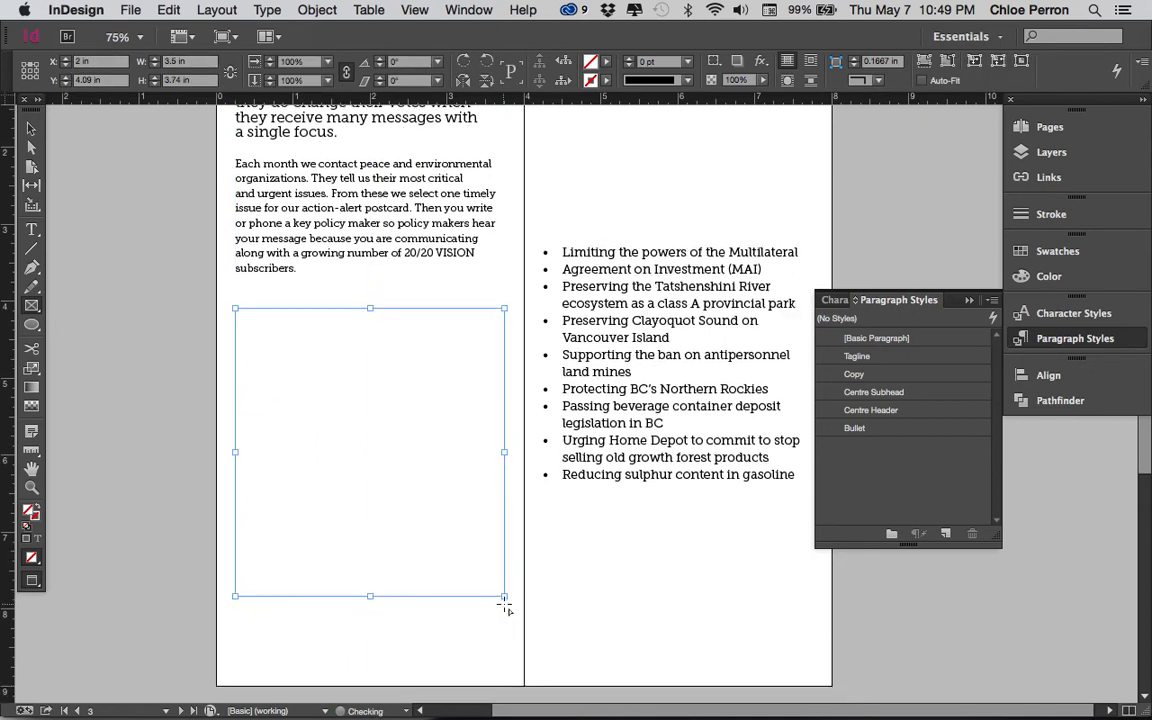
- Place the ship photo from the image files into the new picture frame
left_click(148, 10)
left_click(175, 254)
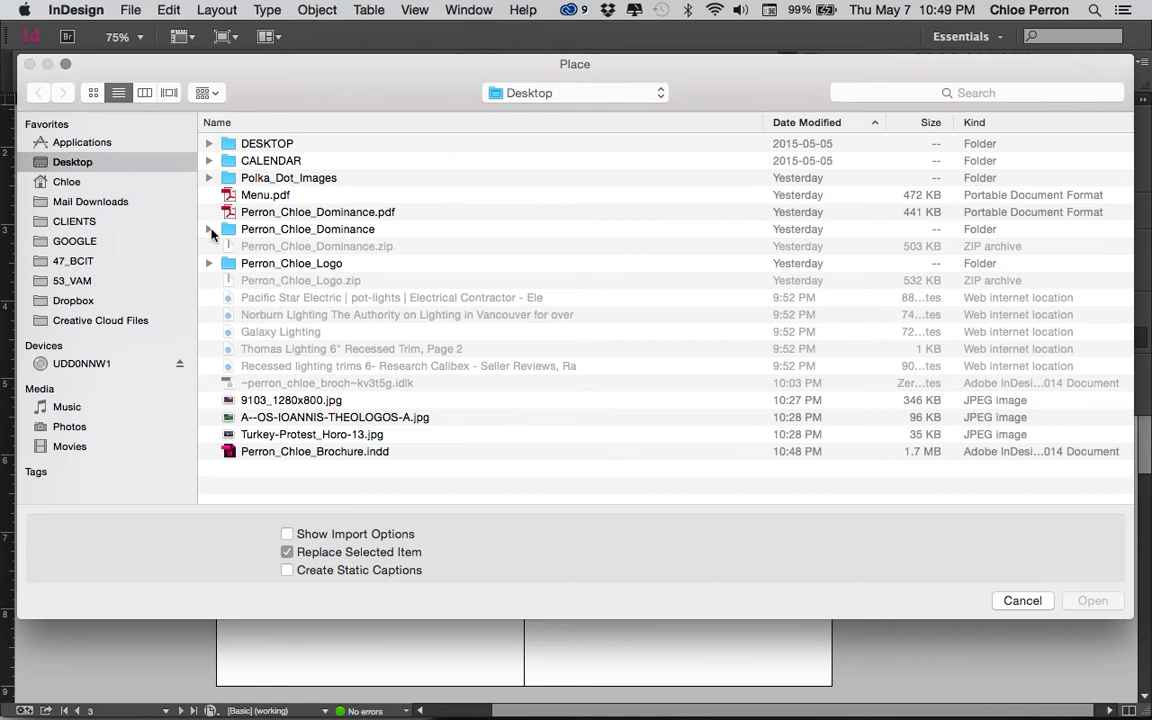
left_click(150, 99)
left_click(301, 144)
left_click(302, 155)
double_click(302, 156)
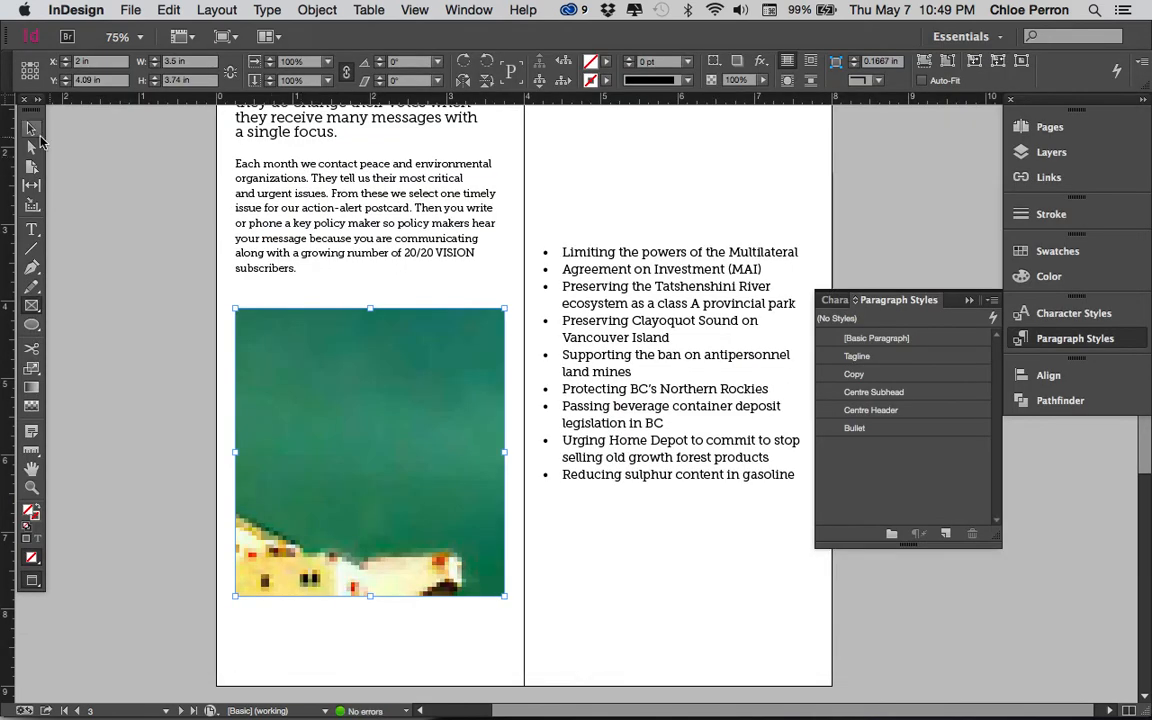
- Fit the oversized ship photo proportionally inside its frame
left_click(31, 147)
left_click(362, 419)
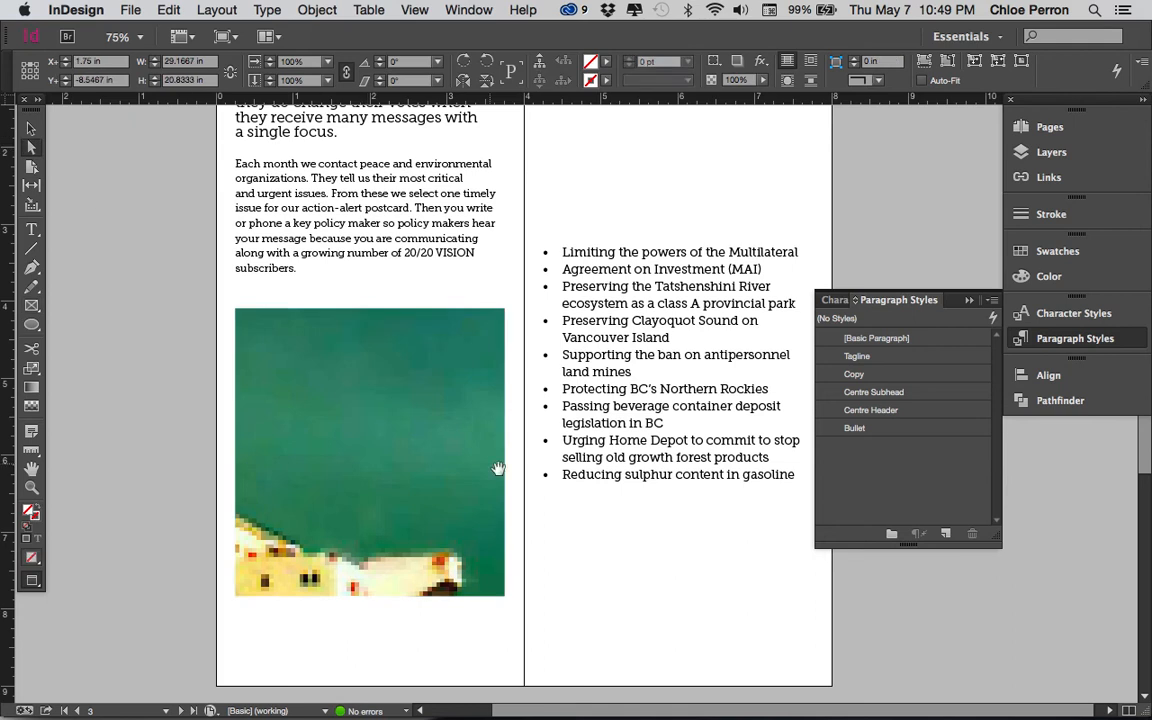
left_click(31, 487)
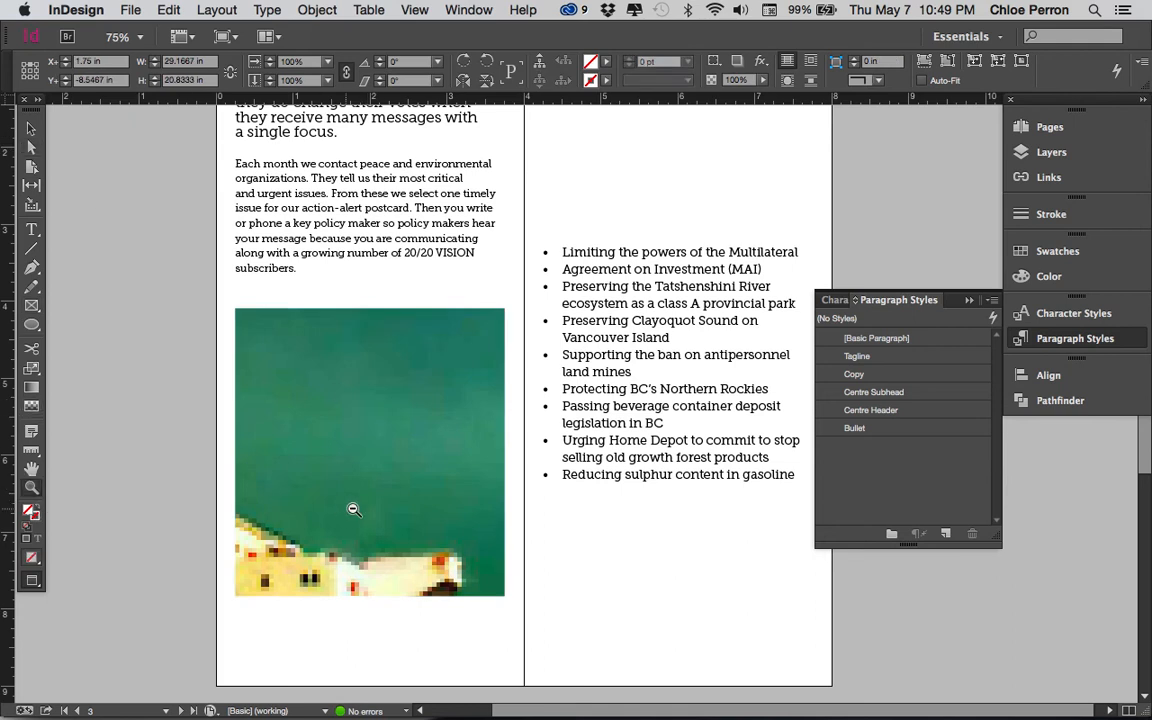
left_click(362, 512, "alt")
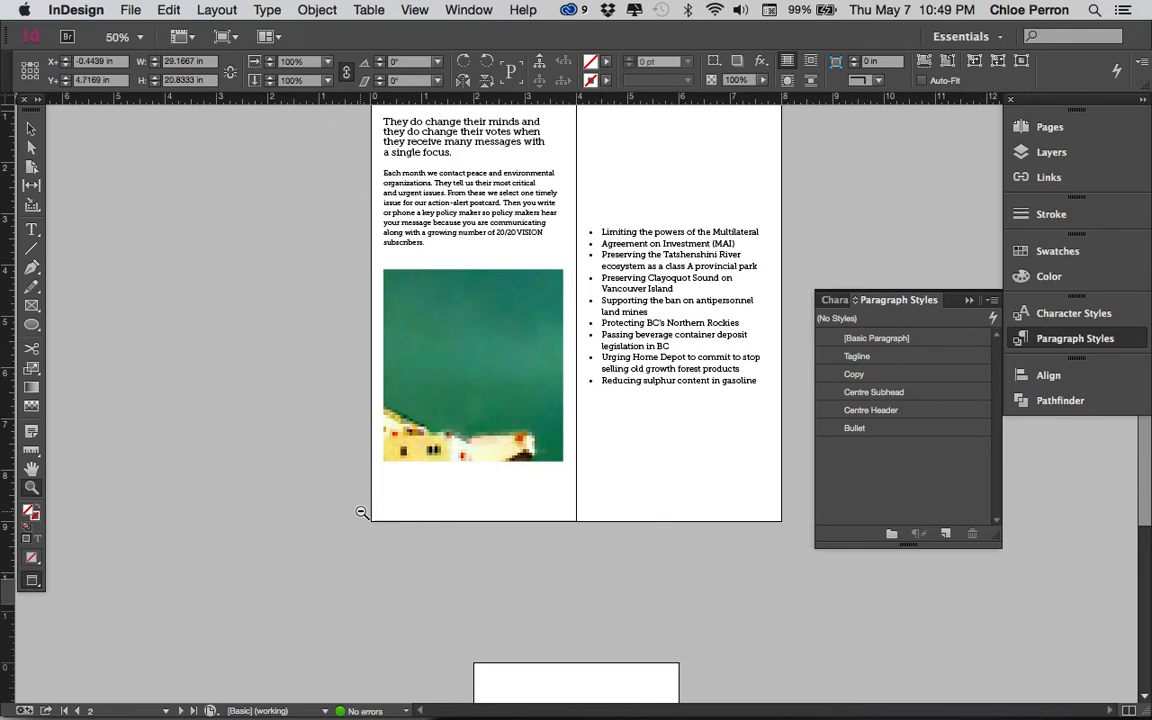
left_click(360, 509, "alt")
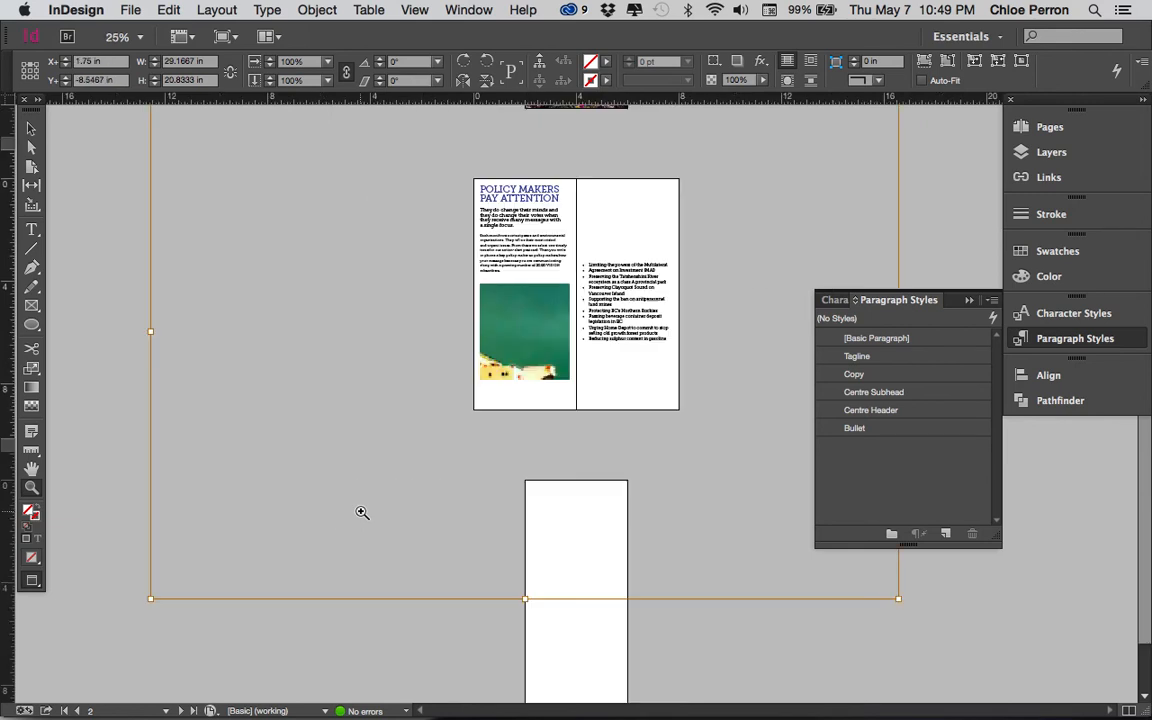
left_click(950, 62)
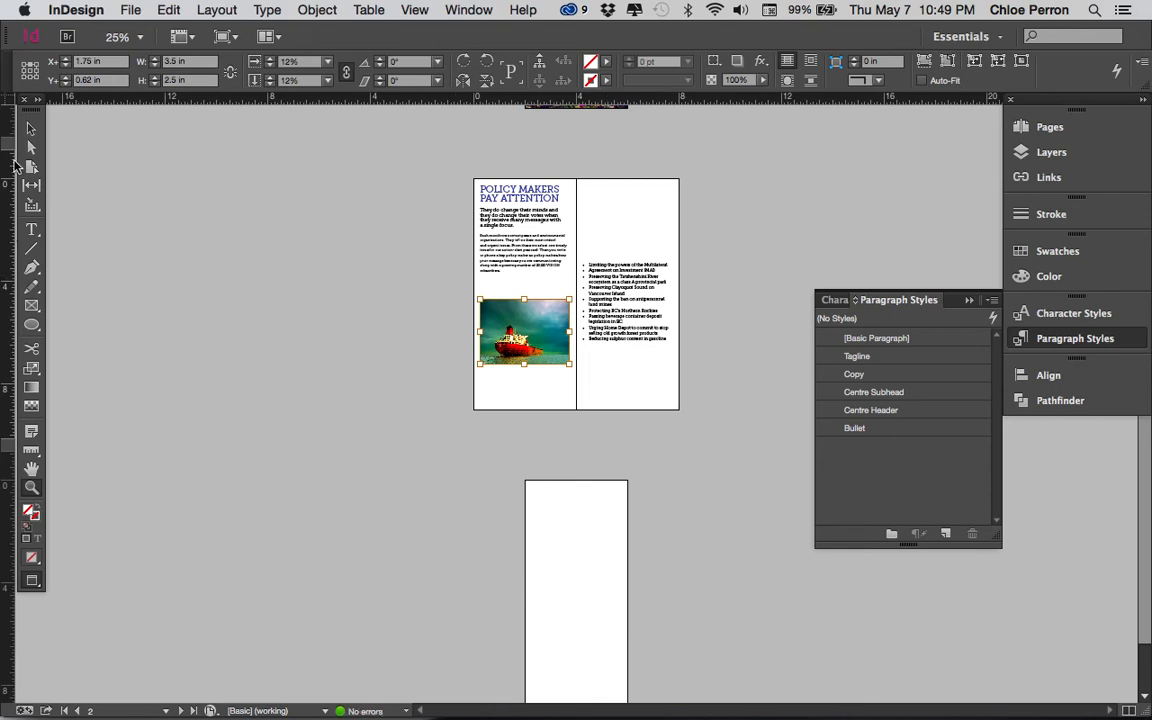
- Fit the picture frame to the ship photo so no empty space remains above or below it
left_click(31, 128)
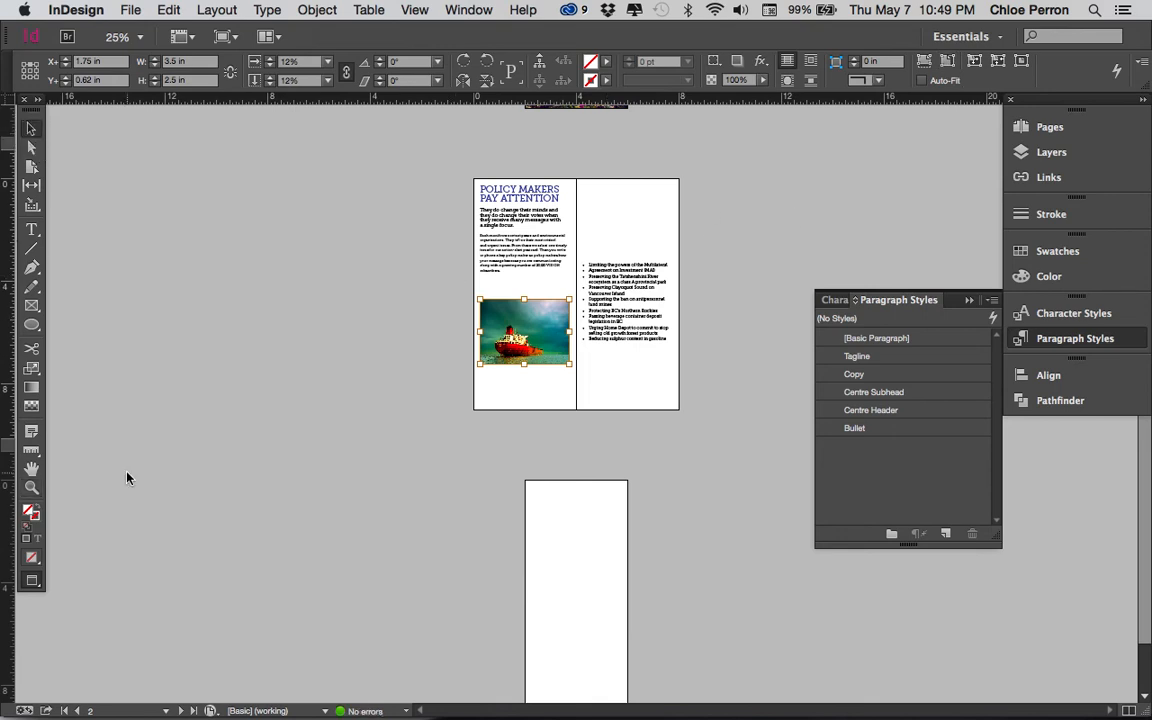
key("super+alt+0")
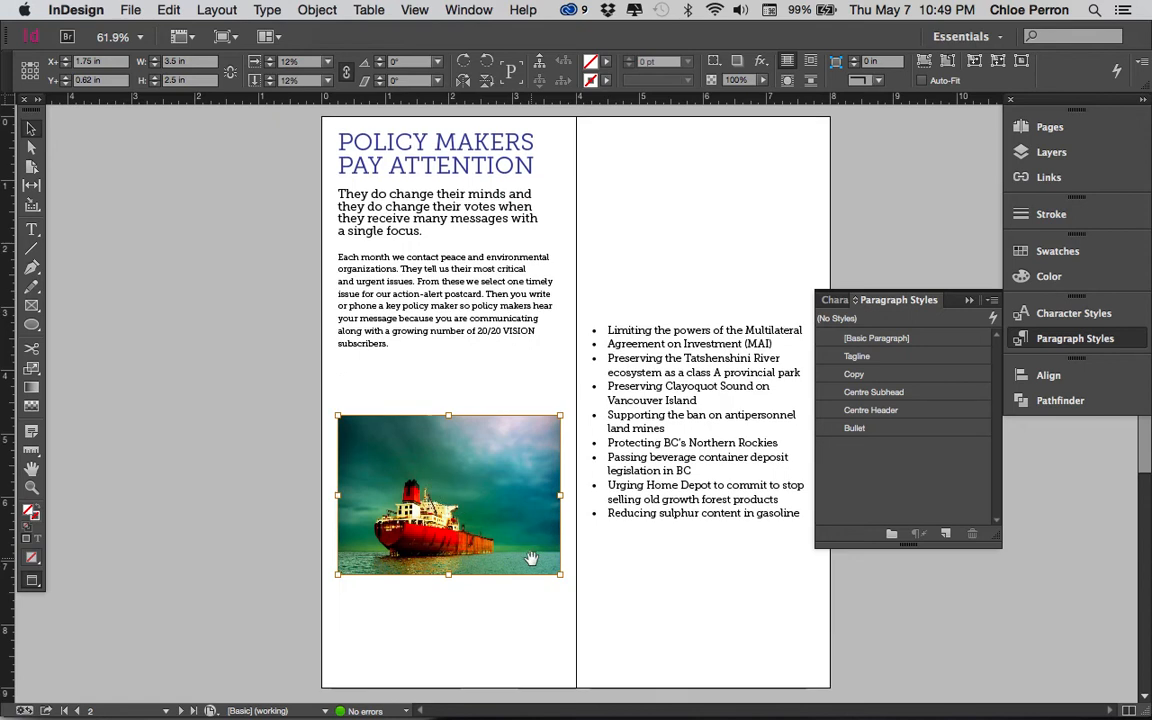
scroll(531, 558, "down", 1)
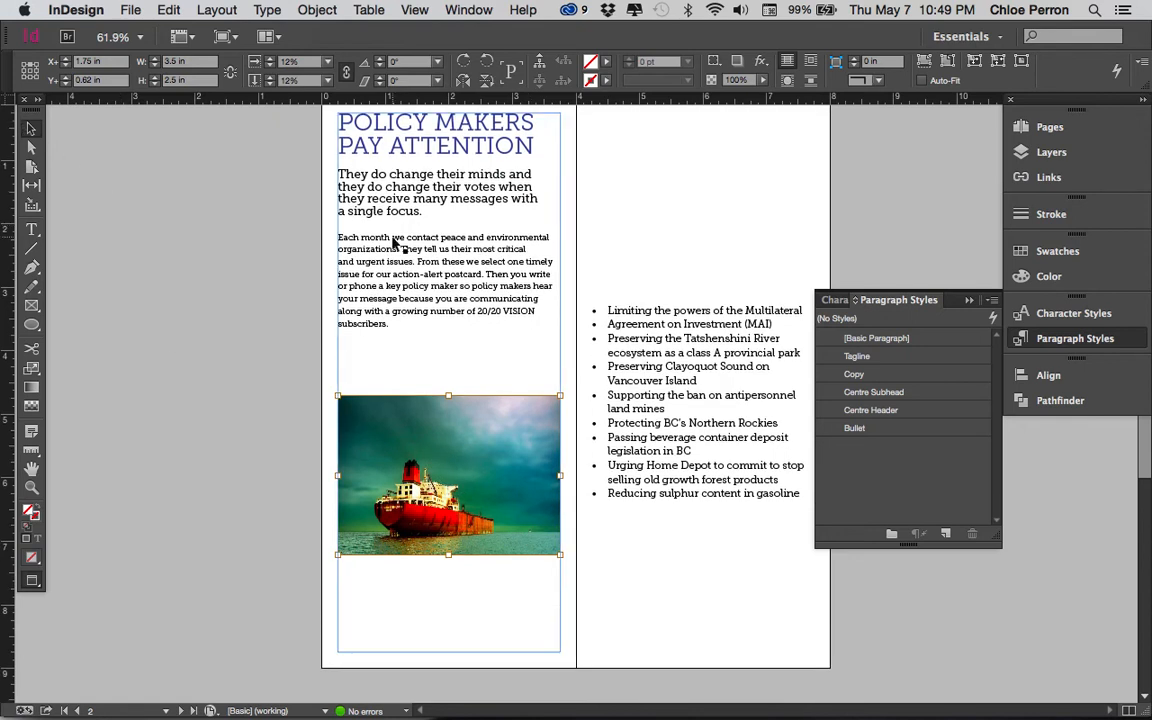
left_click(298, 482)
left_click(391, 514)
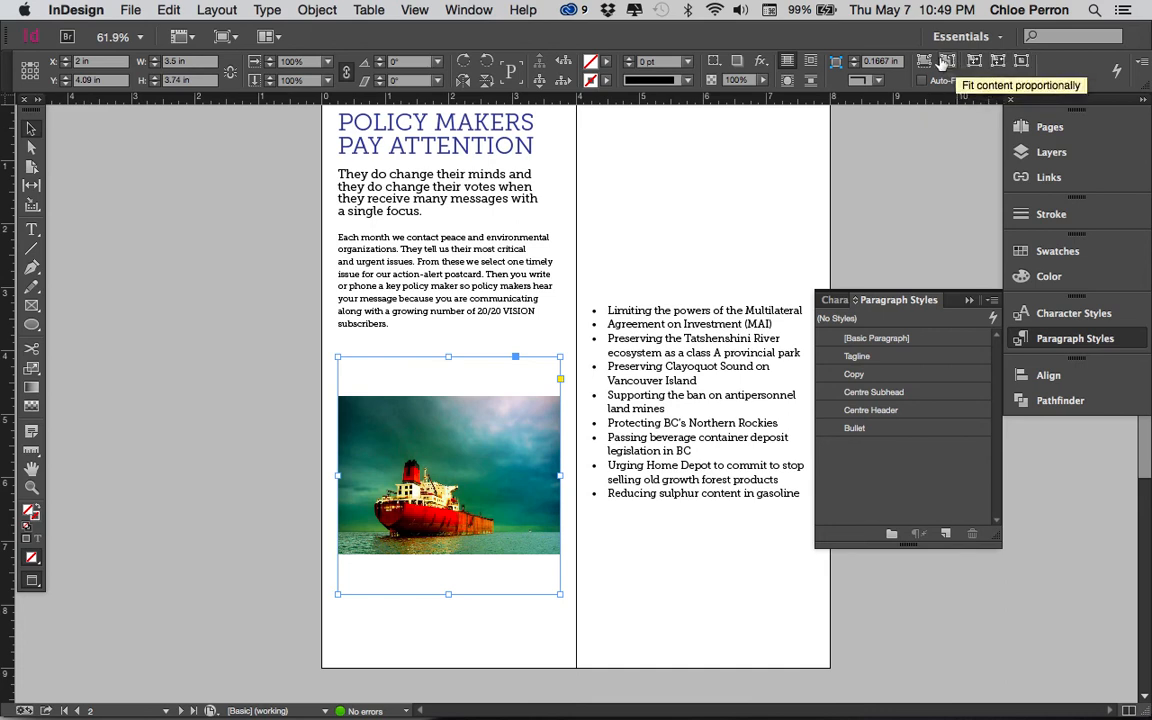
left_click(997, 62)
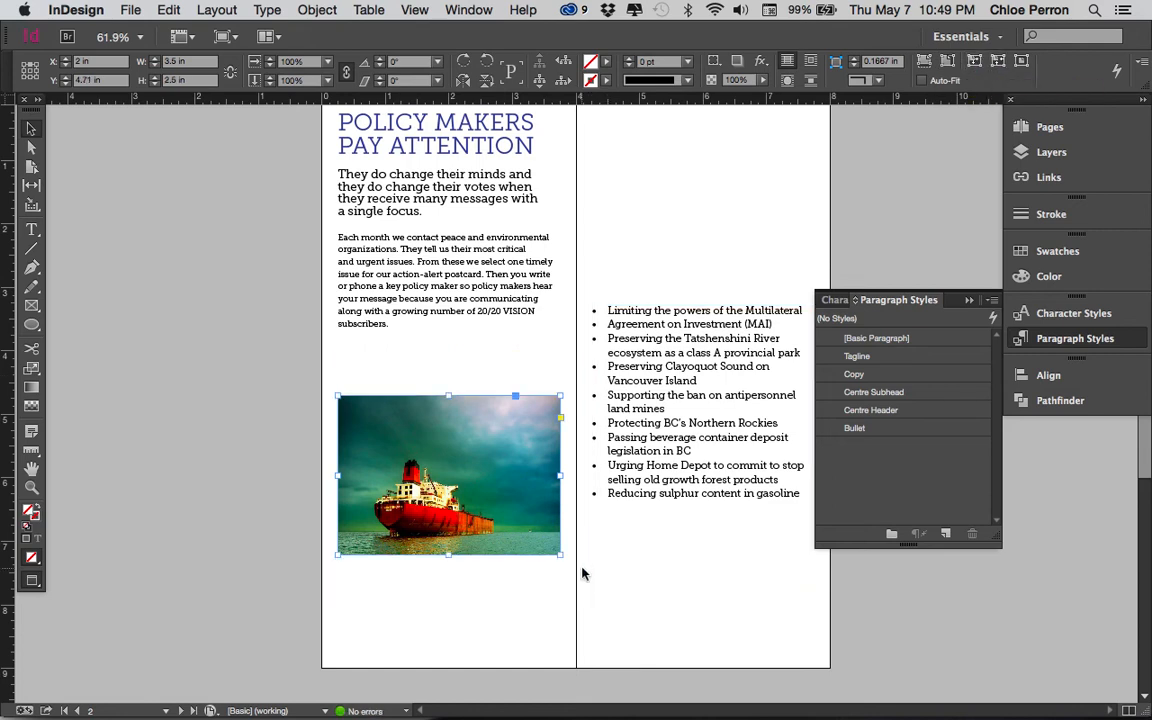
- Try extending the picture frame's lower outer corner to the bleed with guides shown, and undo the resize
scroll(352, 653, "down", 1)
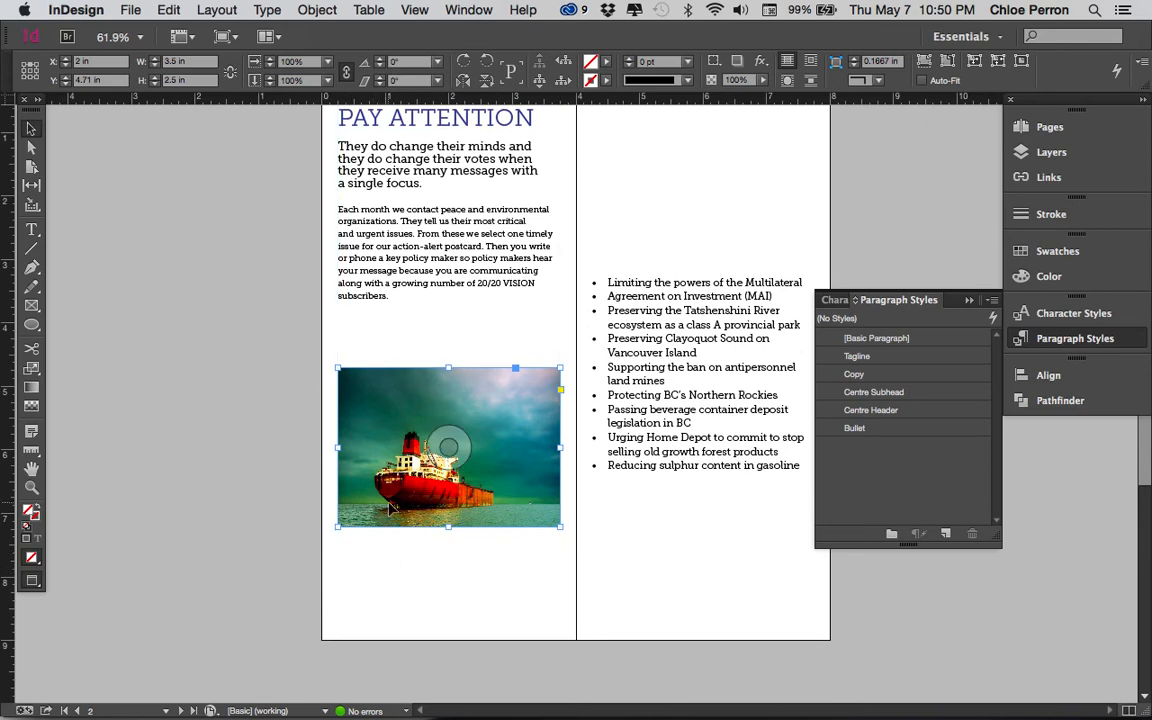
key("w")
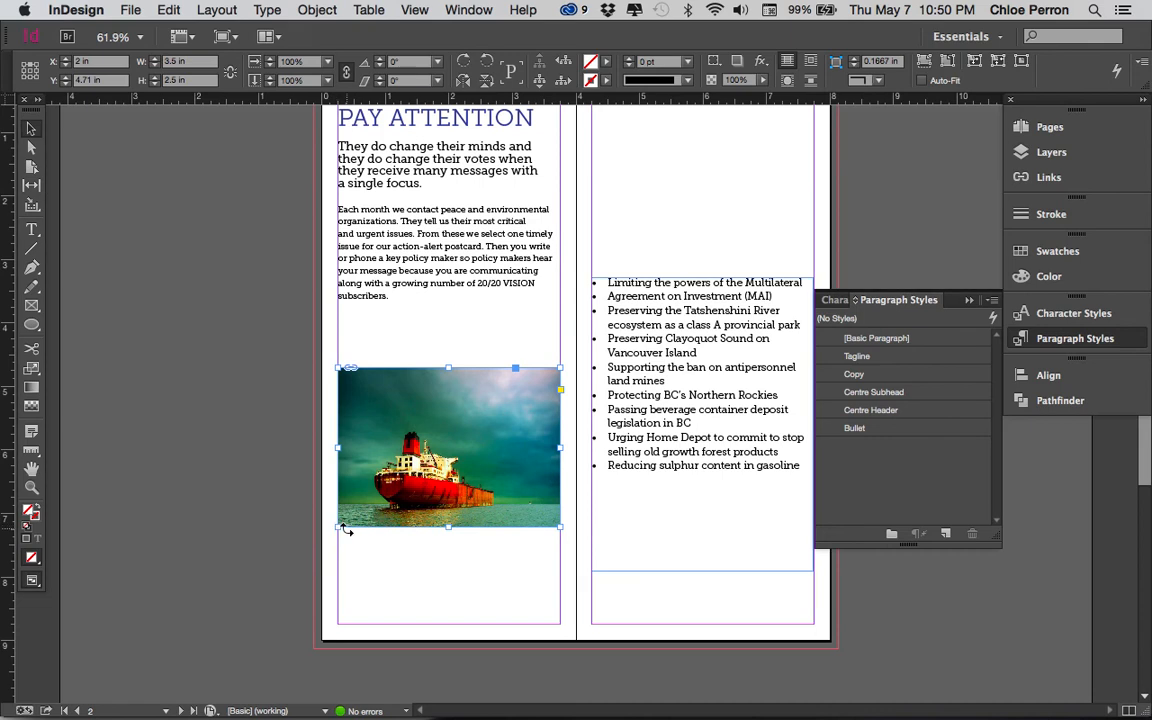
left_click_drag(336, 528, 314, 648)
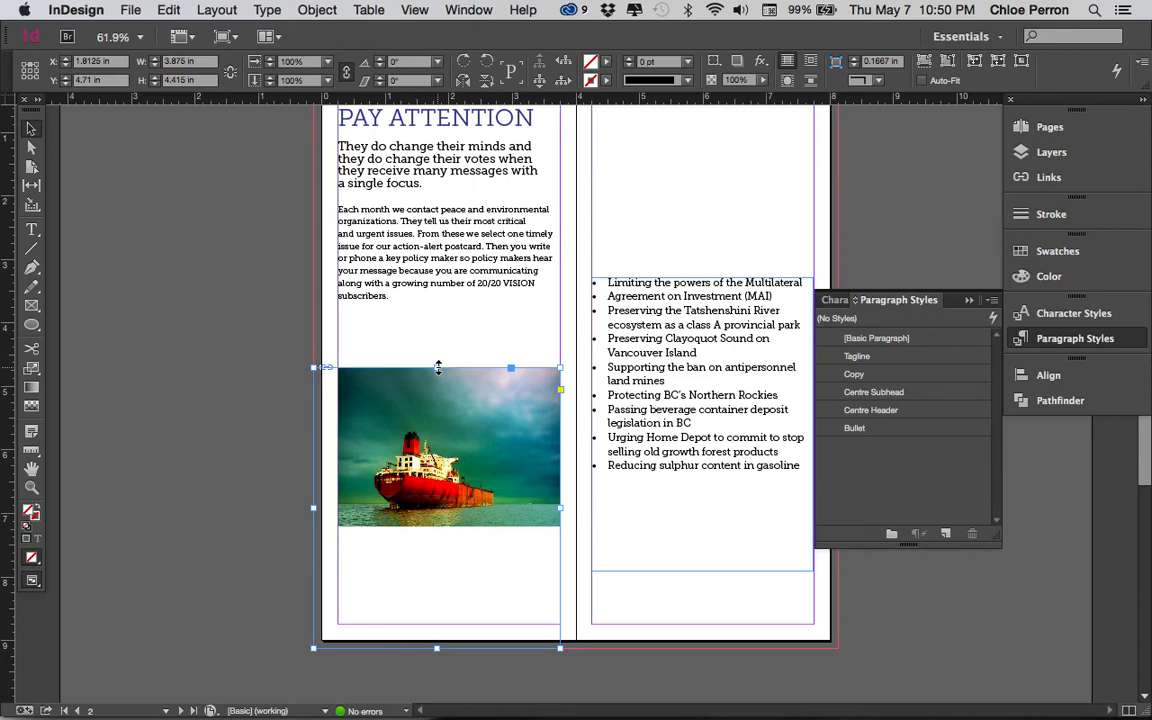
key("super+z")
- Move the ship picture up across the fold between the two pages and centre it horizontally, aligned to the spread
scroll(442, 386, "up", 3)
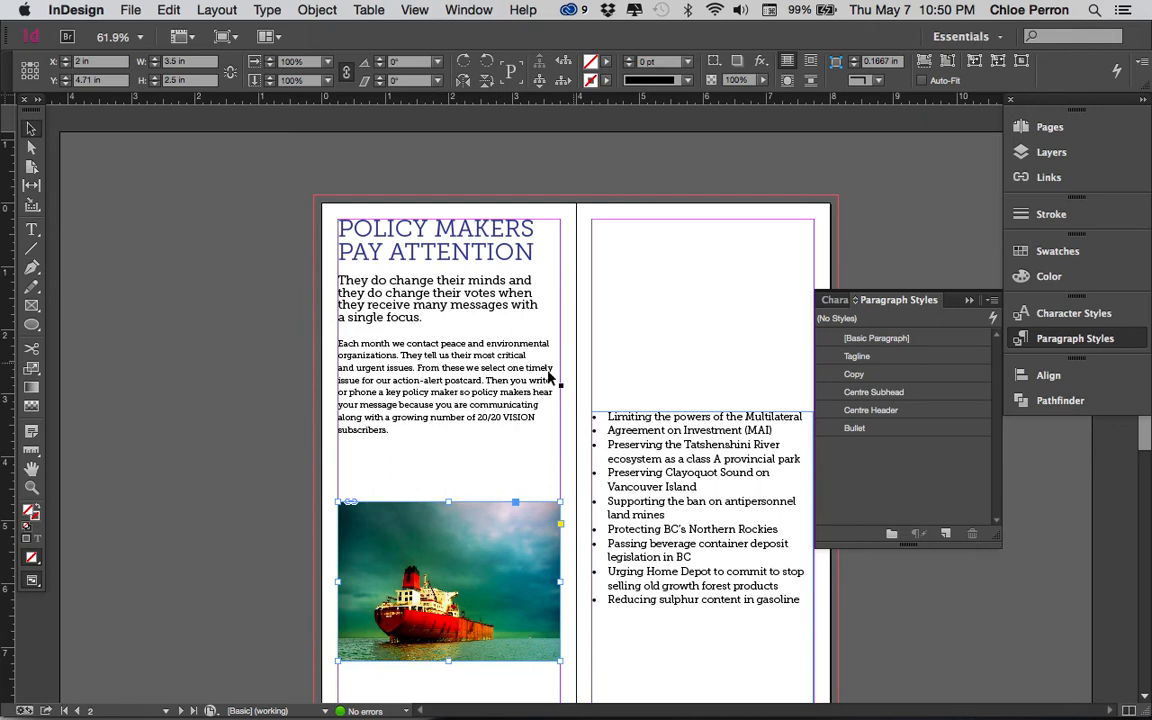
left_click_drag(540, 560, 675, 336)
left_click(1050, 375)
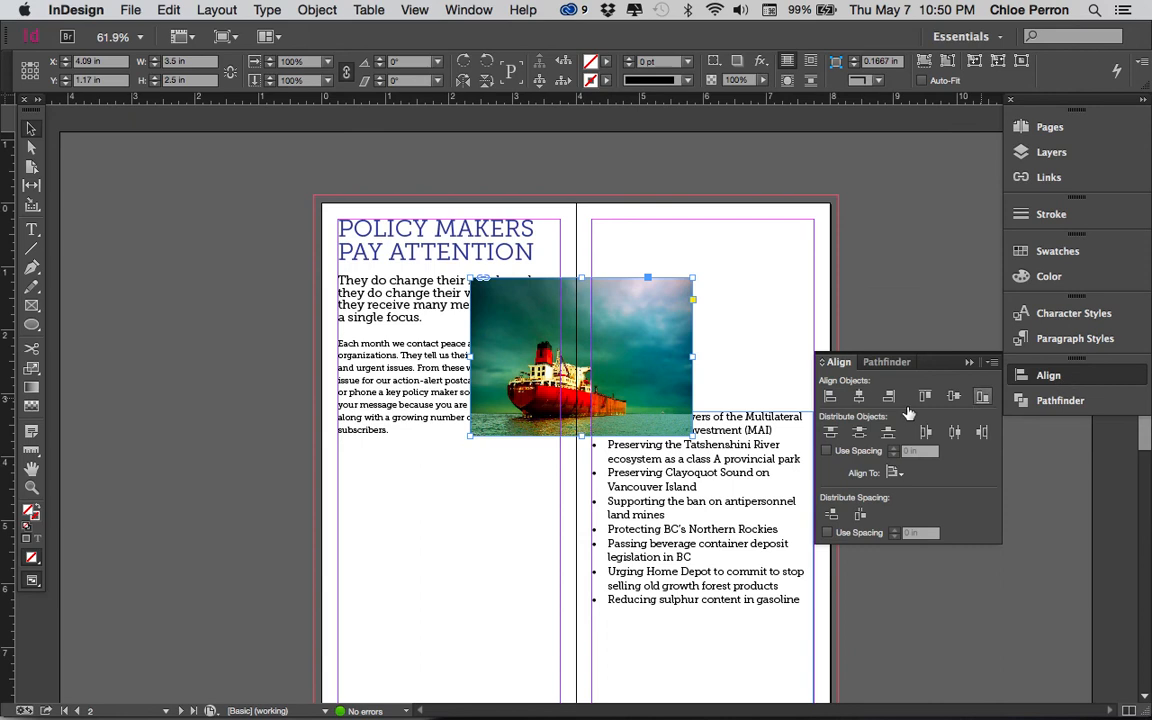
left_click(895, 472)
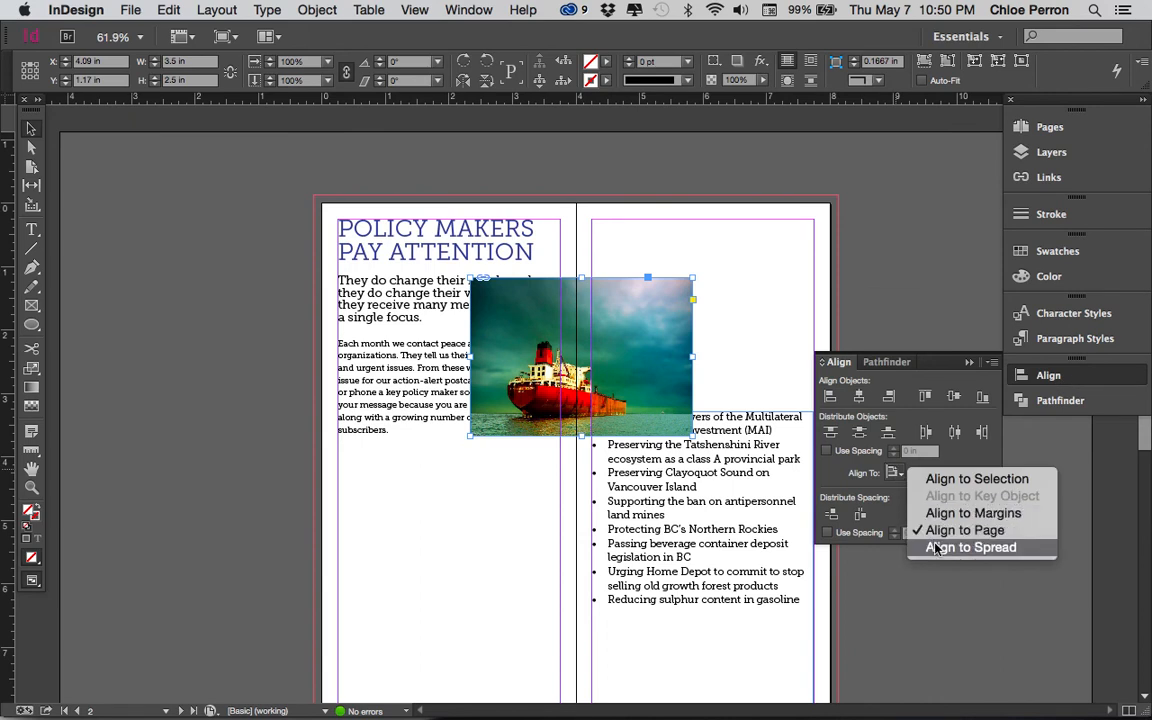
left_click(935, 548)
left_click(858, 398)
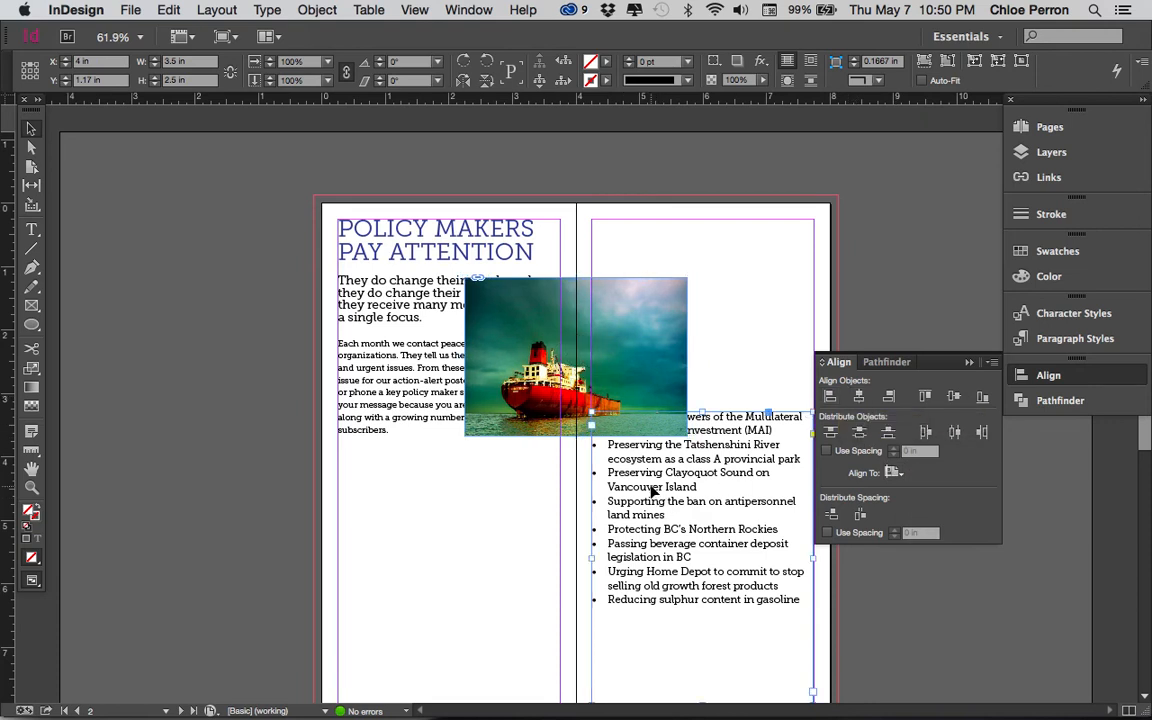
- With the ship picture selected, show the Text Wrap panel and dock it below Pathfinder
left_click(596, 442)
left_click(434, 416)
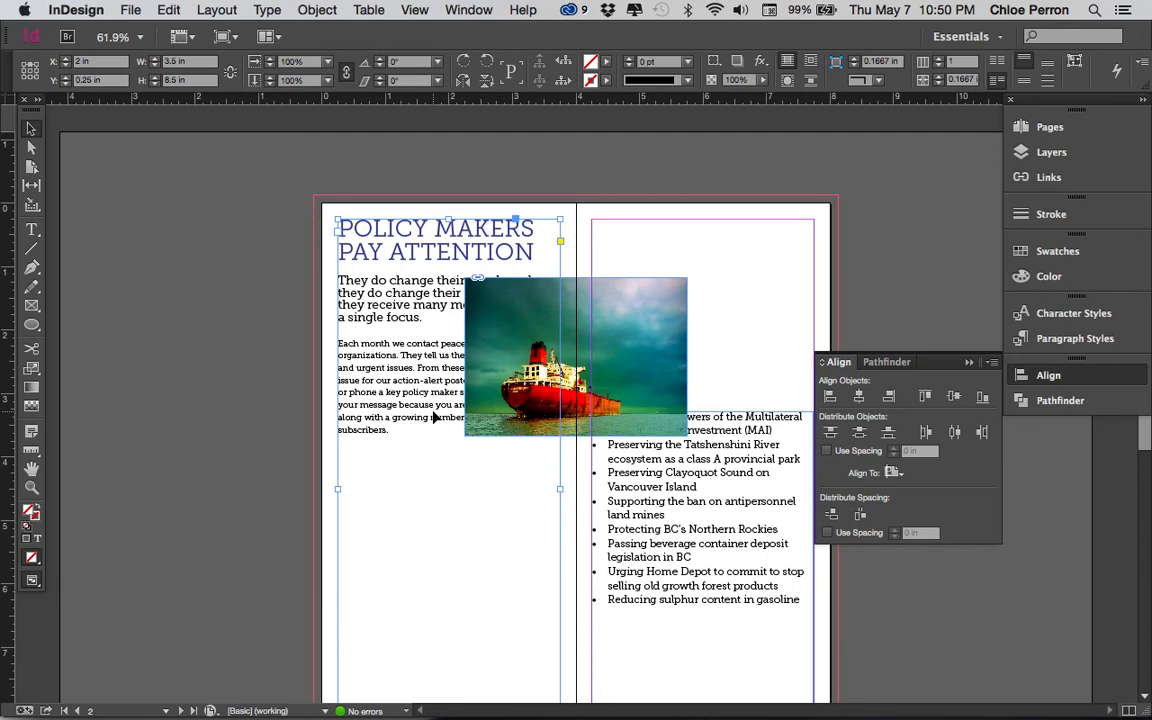
left_click(645, 325)
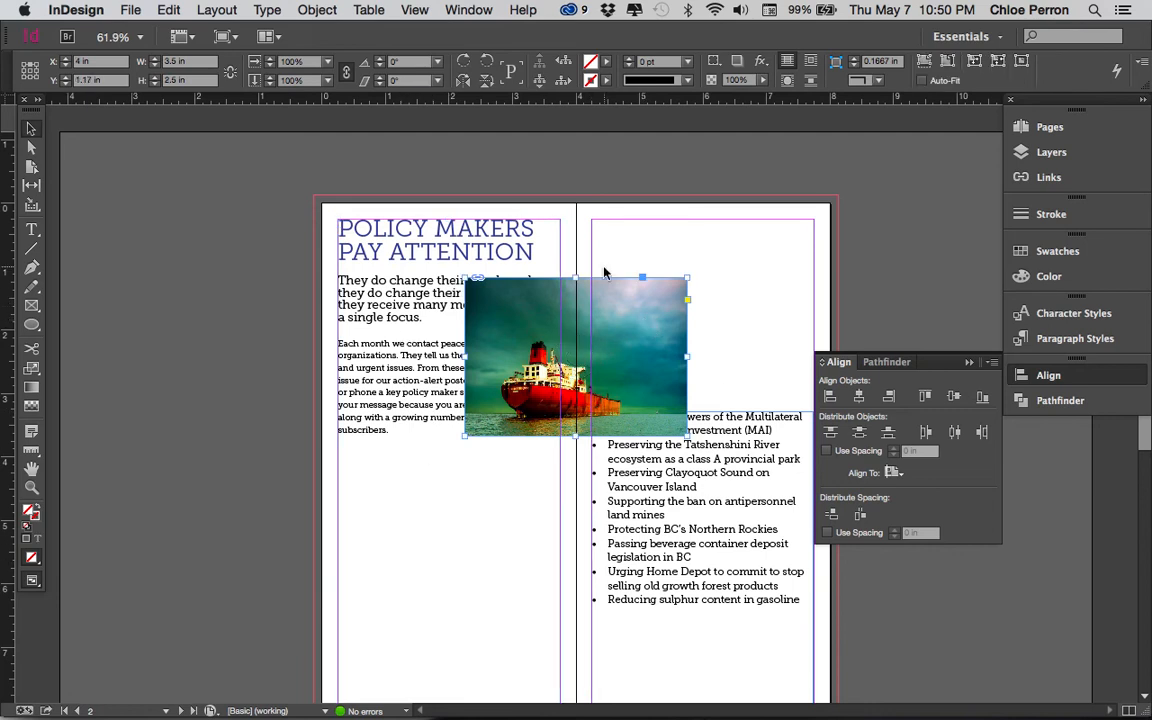
left_click(463, 9)
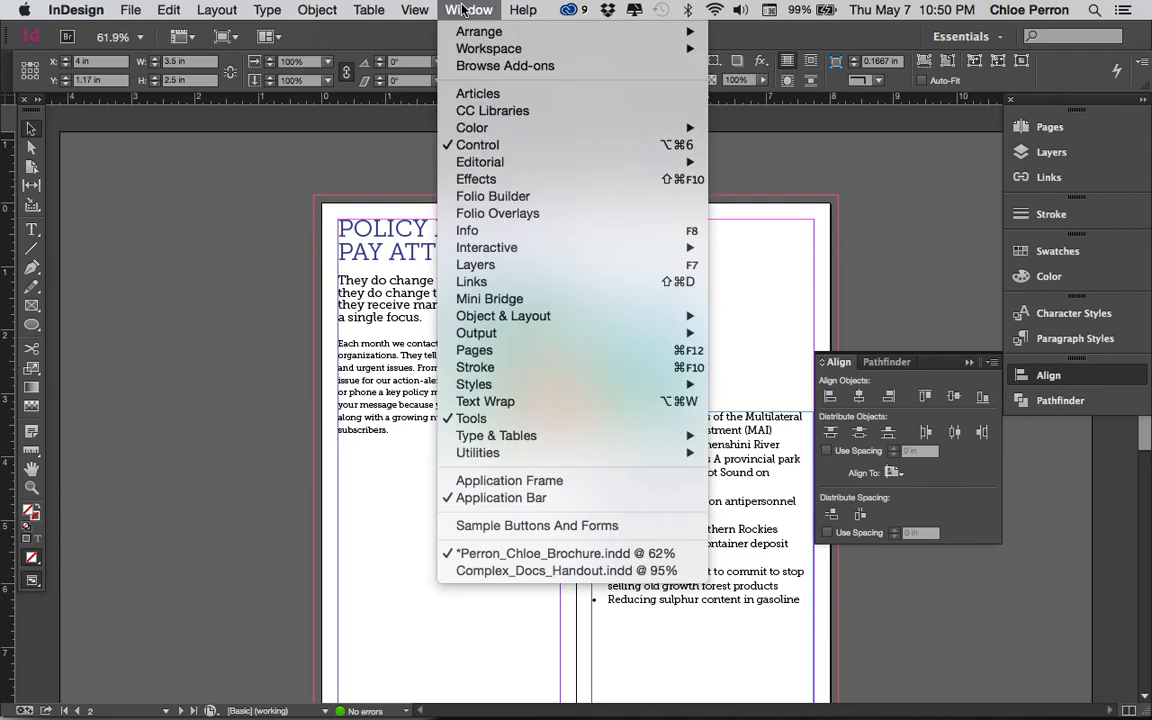
mouse_move(500, 438)
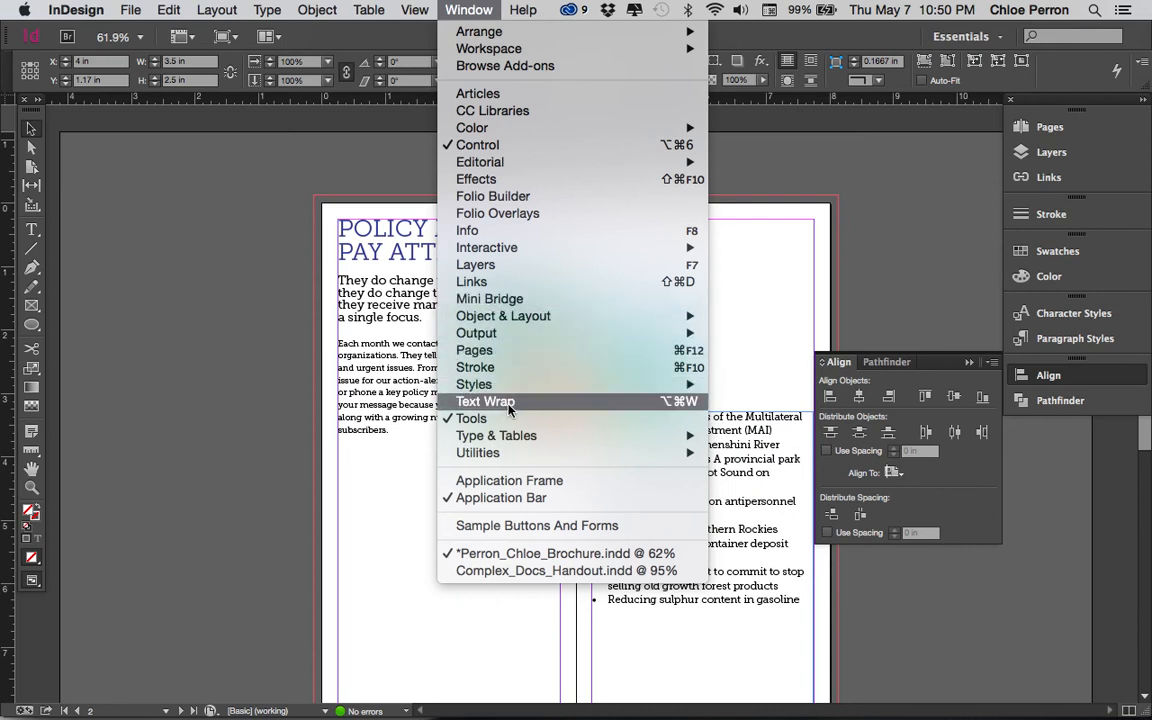
left_click(509, 402)
left_click_drag(545, 277, 1050, 437)
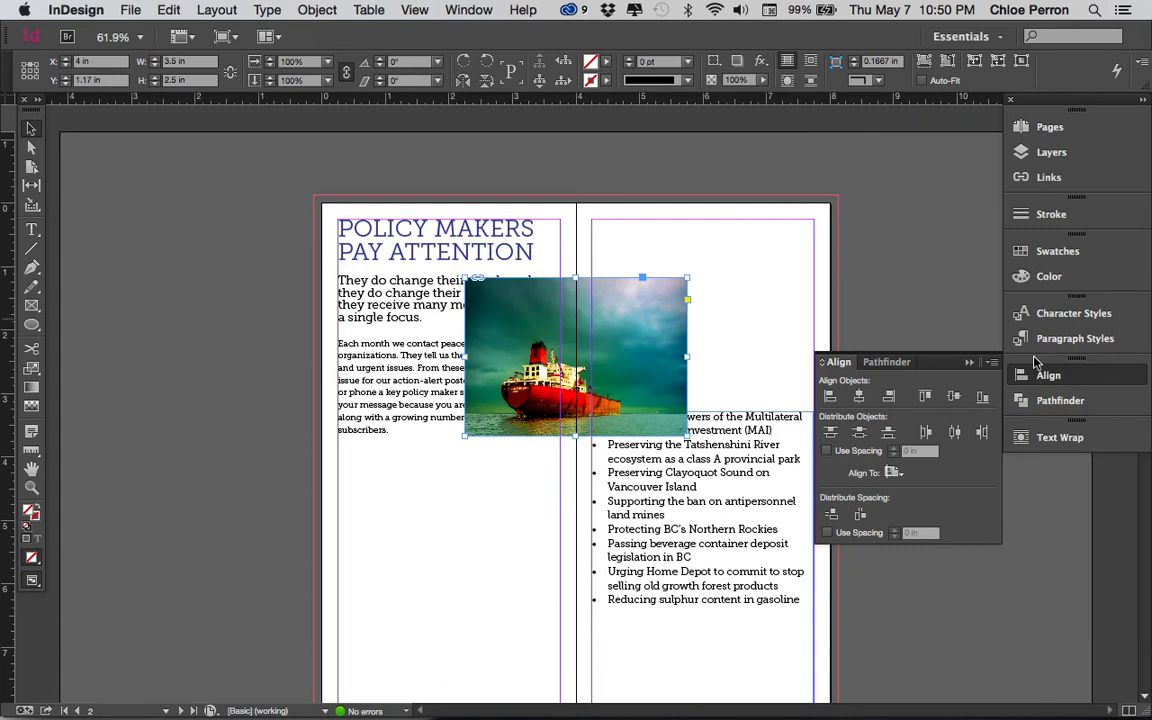
left_click(1058, 437)
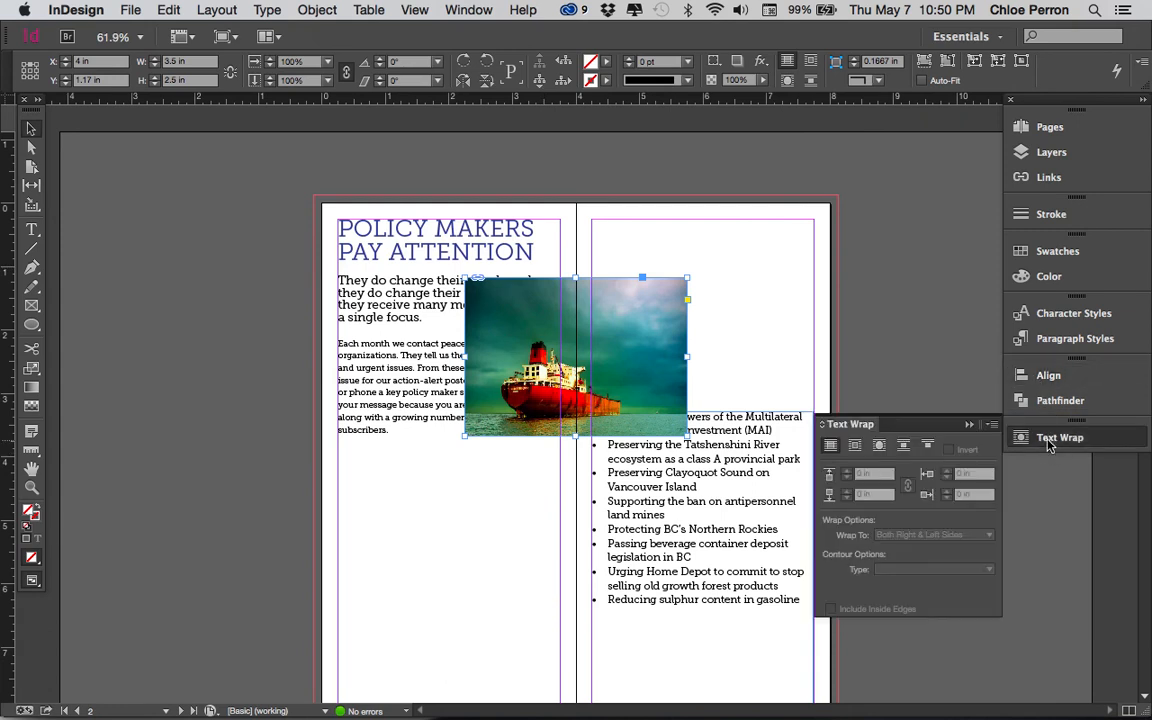
- Wrap the text around the ship picture's bounding box and preview the spread without guides
left_click(855, 447)
left_click(758, 303)
key("w")
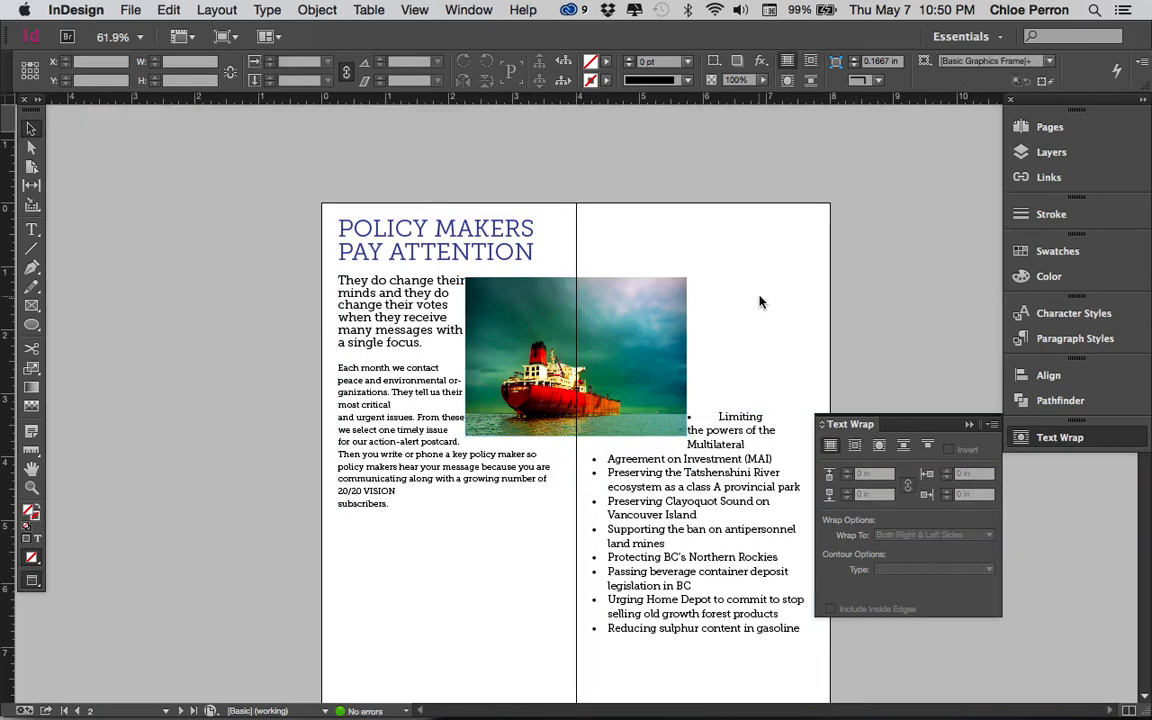
- Set the picture's text wrap offsets to 0.125 in on all sides, unlink them, and set the bottom offset to 0.25 in
left_click(677, 407)
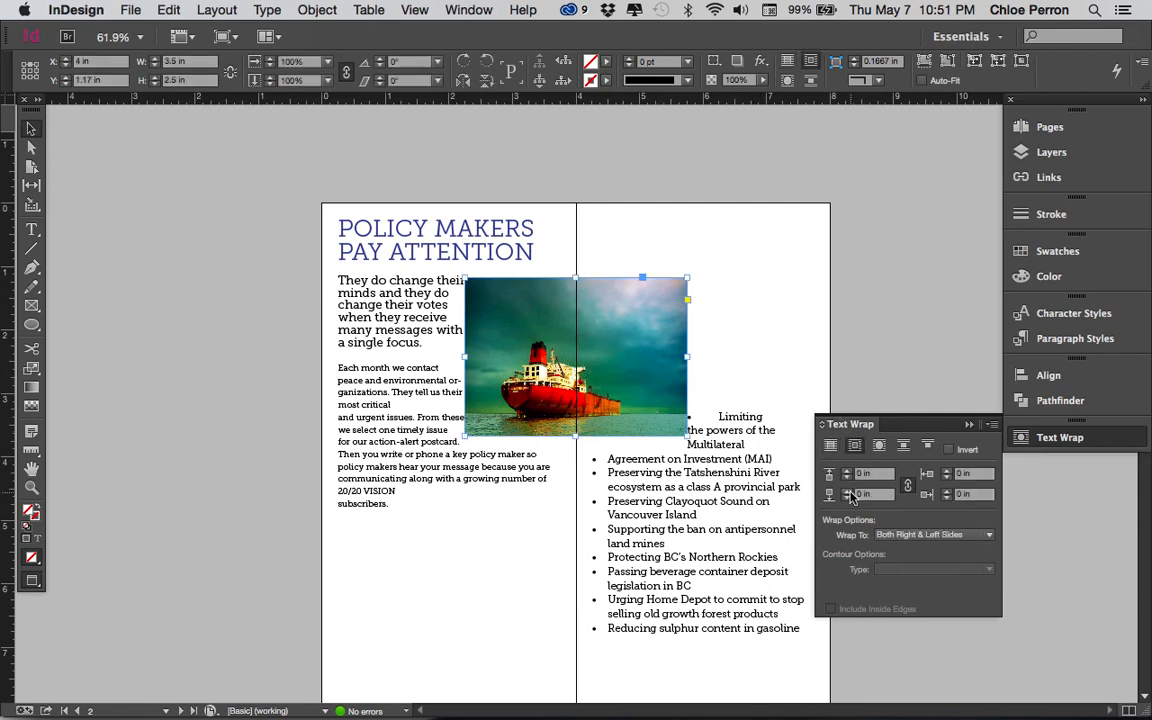
left_click(843, 497)
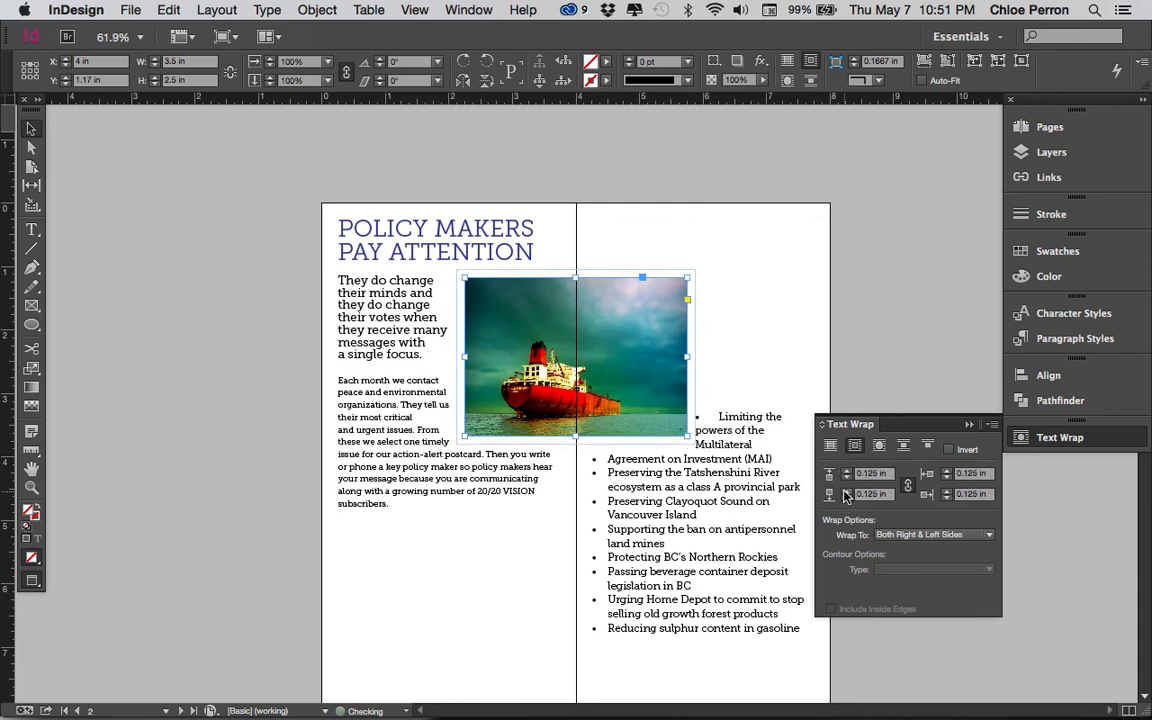
left_click(906, 487)
left_click(848, 492)
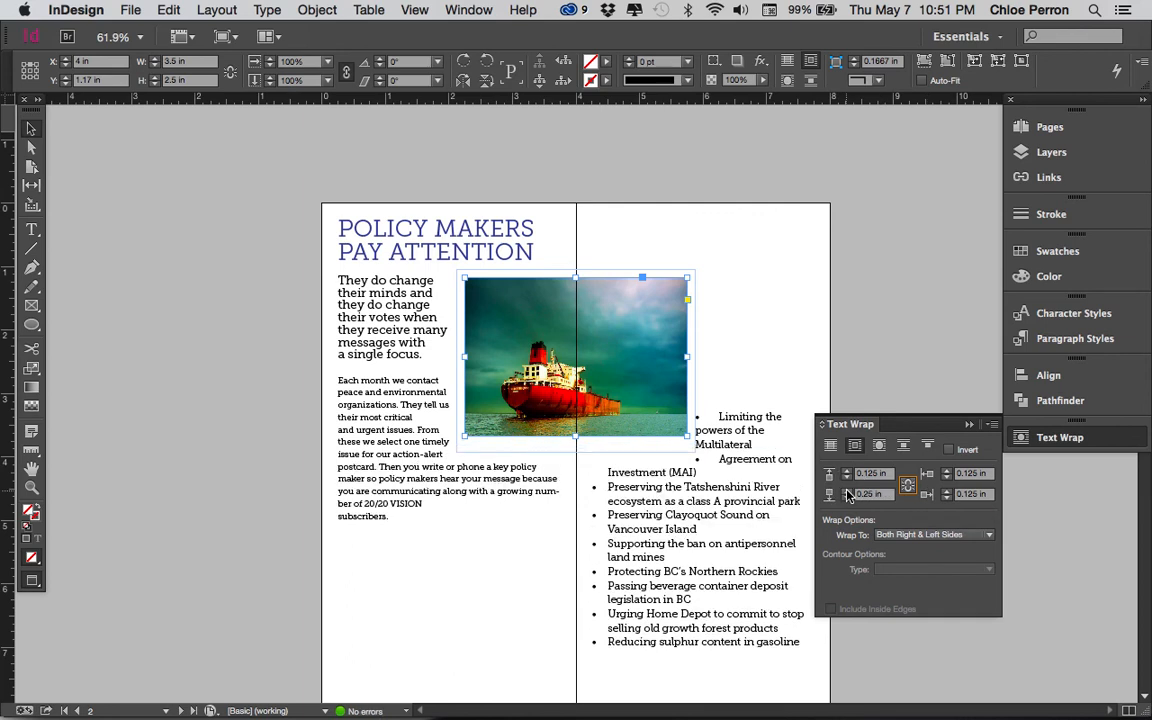
- Check the wrapped text around the ship picture and set its bottom text wrap offset to 0.1875 in
left_click(769, 378)
left_click(580, 350)
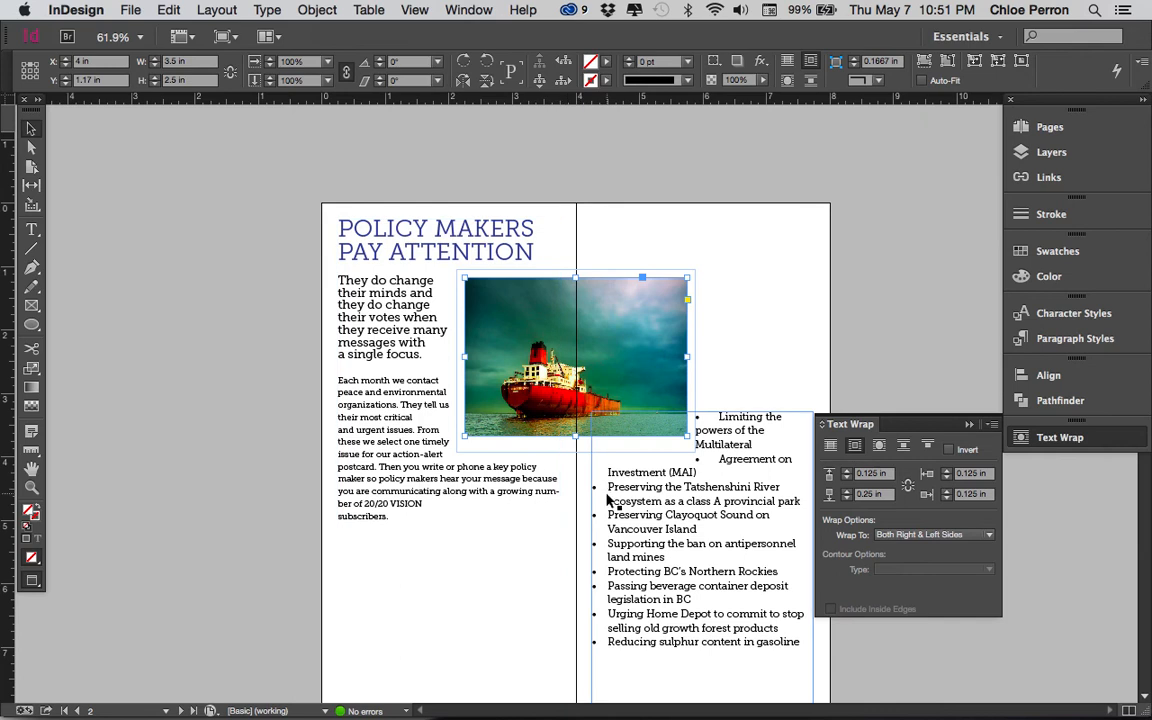
left_click(735, 352)
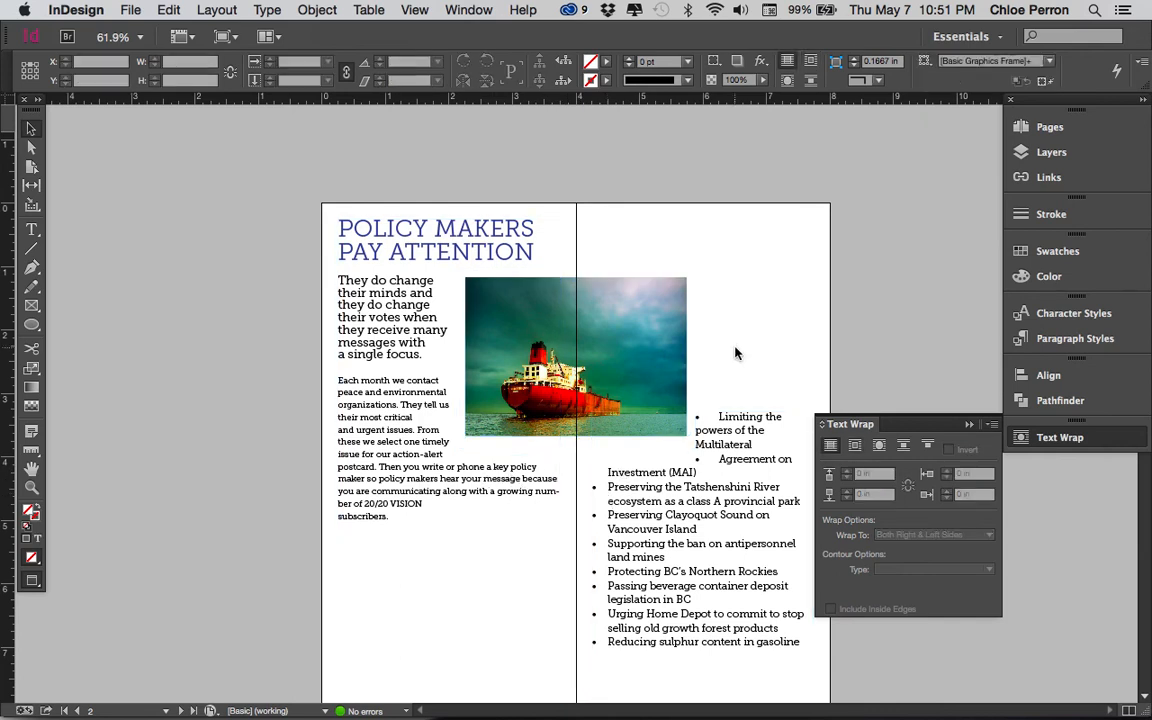
left_click(600, 366)
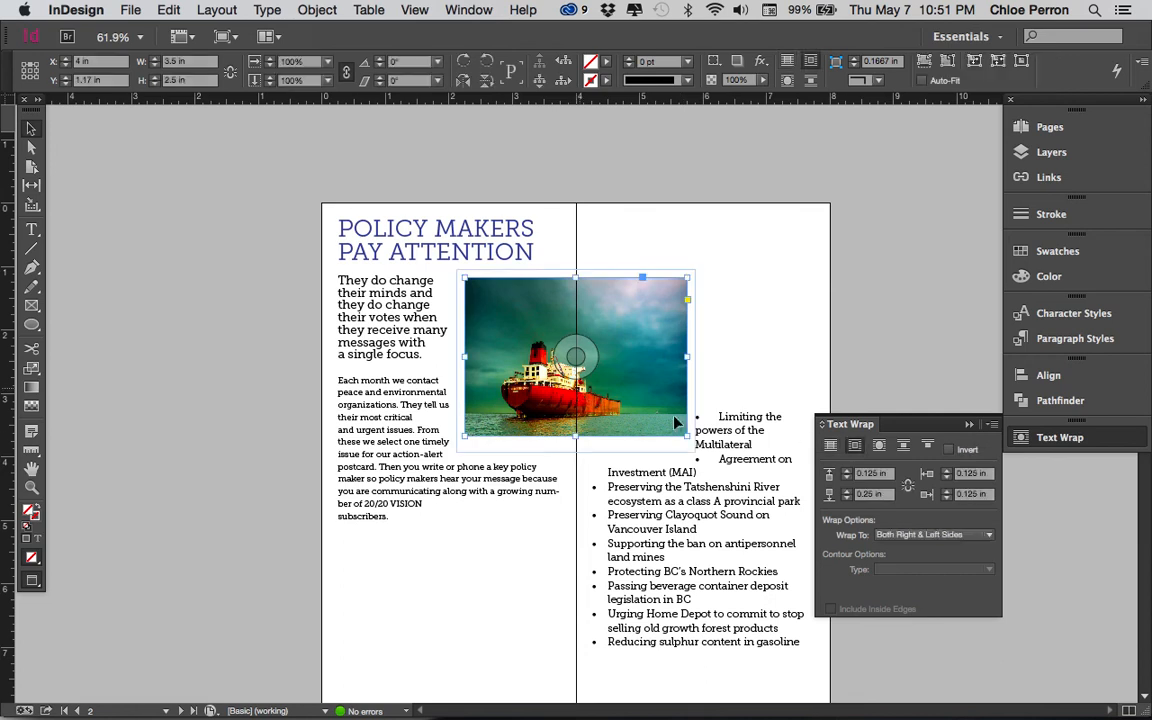
left_click(847, 492)
left_click(847, 496)
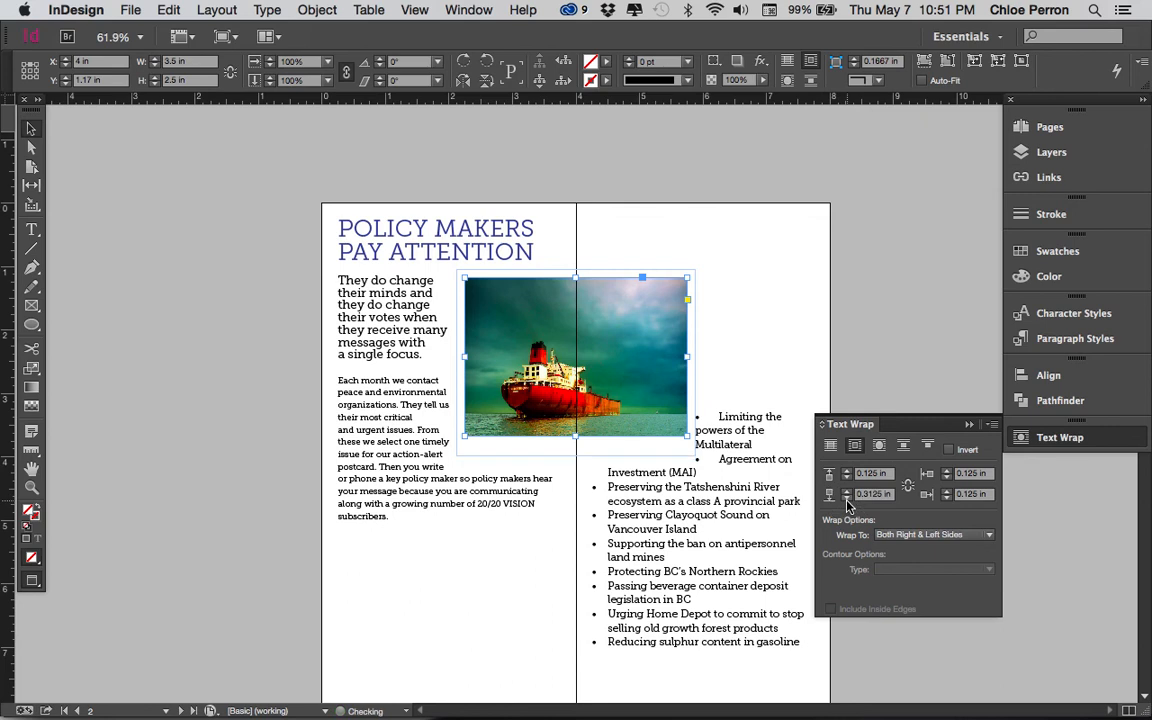
left_click(847, 496)
left_click(847, 496)
left_click(771, 373)
left_click(594, 353)
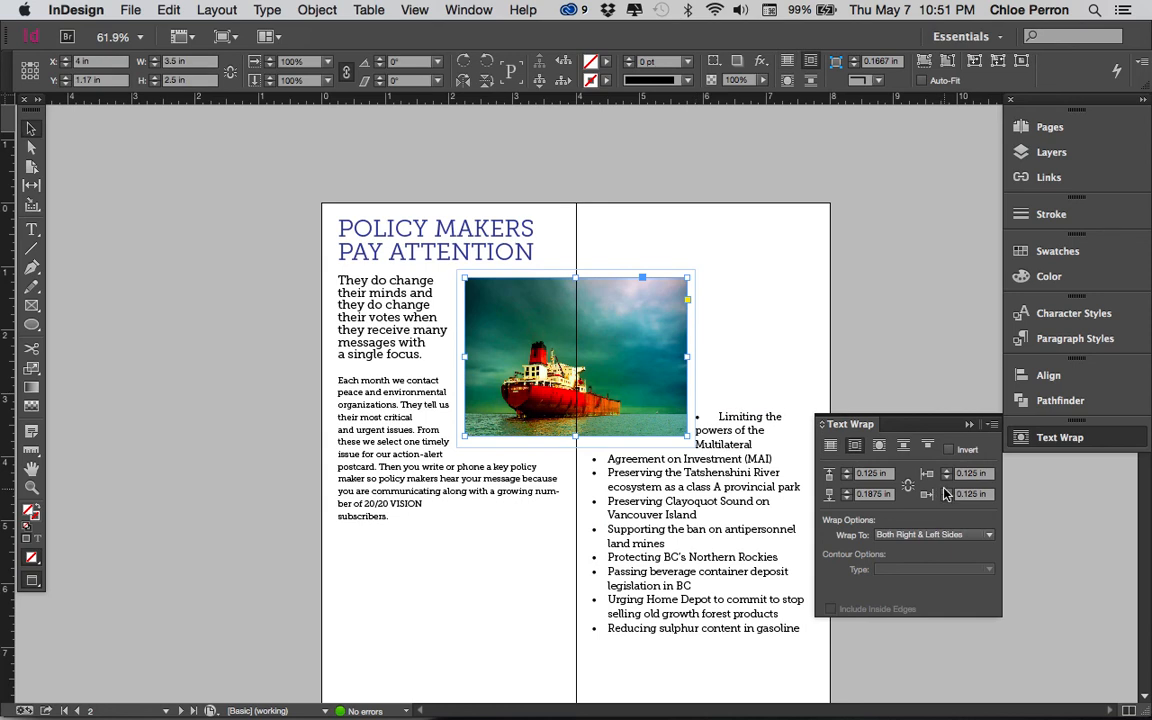
- Increase the picture's right text wrap offset, reduce it to 0.4375 in, and preview the spread without guides
left_click(948, 493)
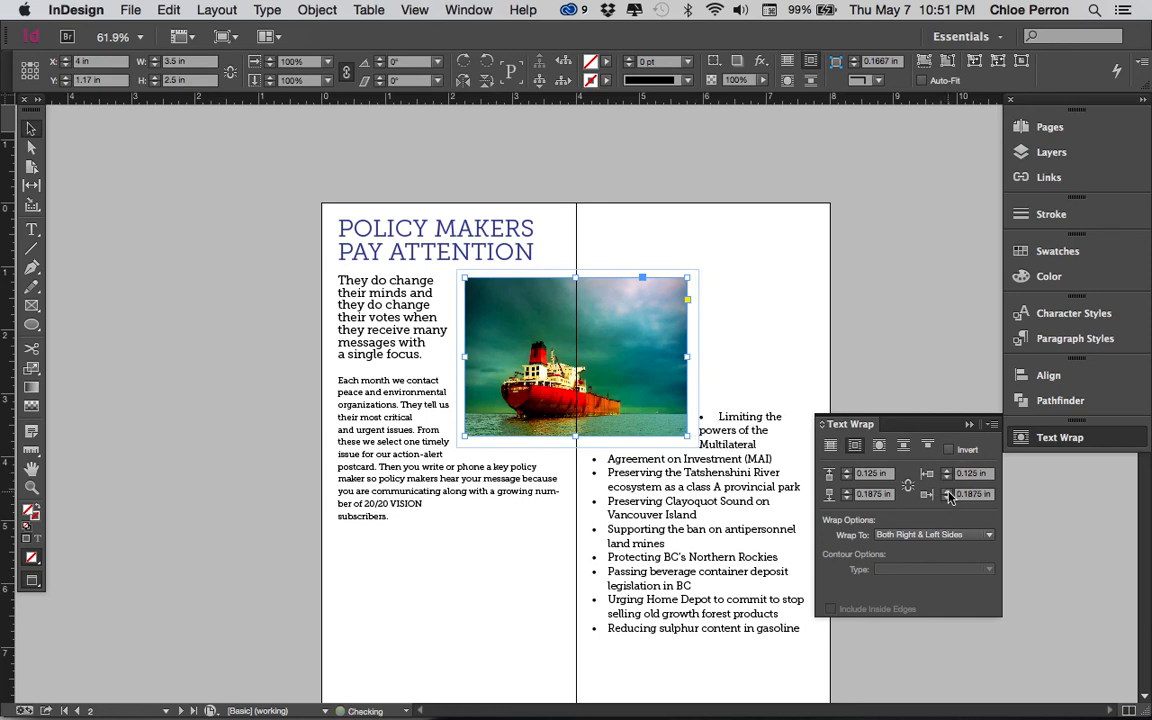
left_click(948, 493)
left_click(948, 493)
left_click(948, 493)
left_click(948, 493)
left_click(948, 493)
left_click(948, 493)
left_click(948, 493)
left_click(948, 493)
left_click(948, 493)
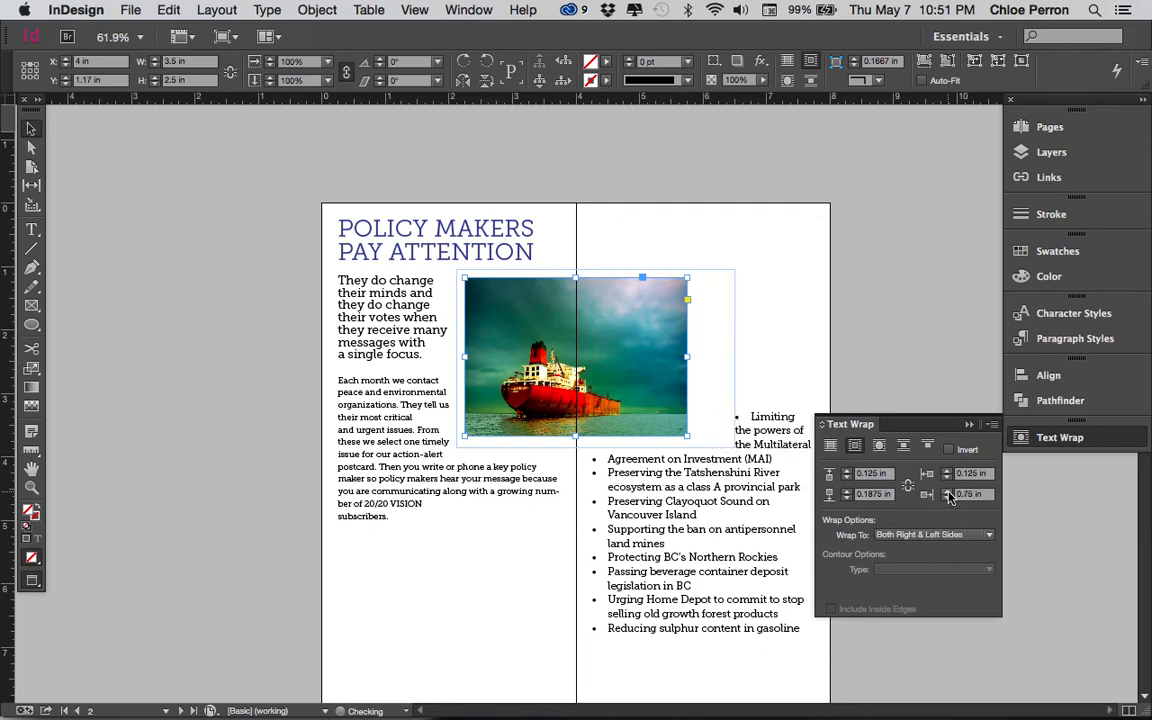
left_click(947, 499)
left_click(947, 499)
left_click(947, 499)
left_click(947, 499)
left_click(947, 499)
left_click(857, 446)
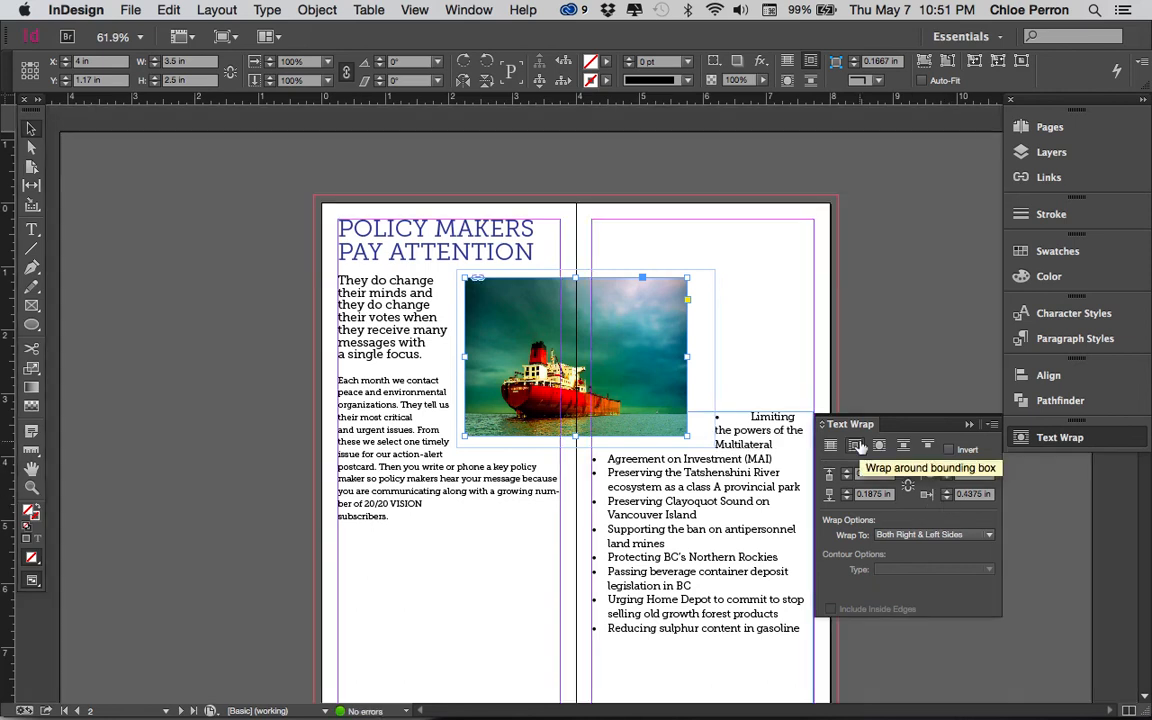
left_click(835, 357)
key("w")
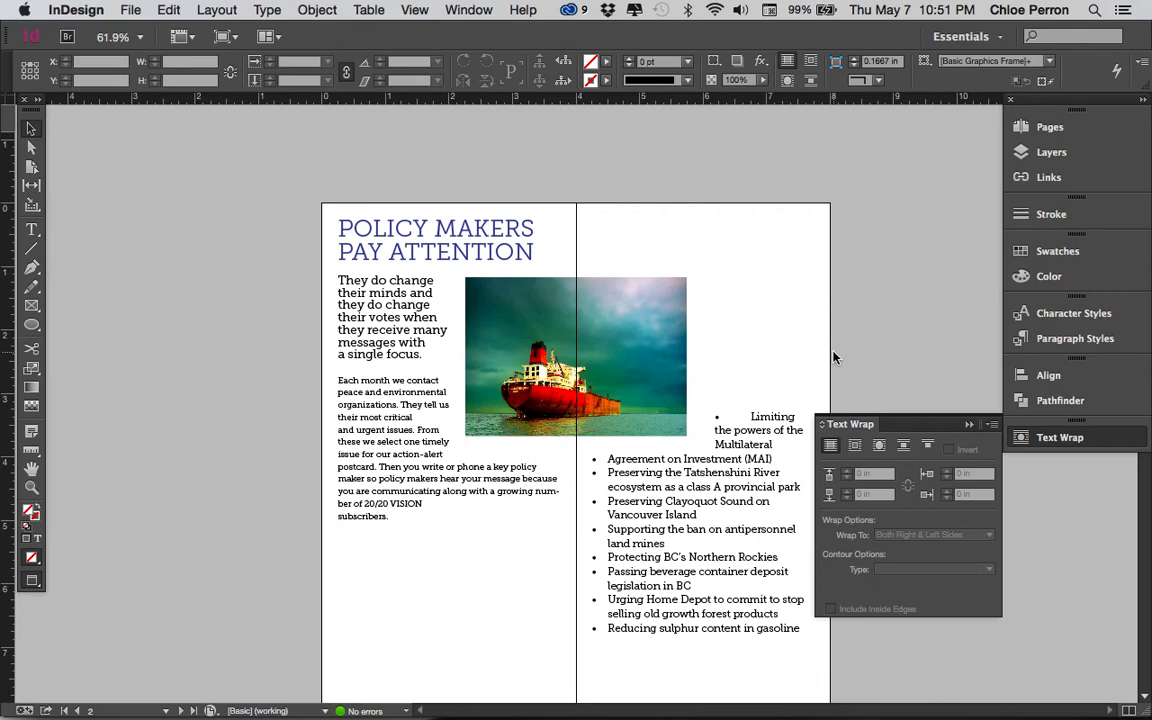
- Move the bulleted text frame on the right page up until its top edge aligns with the ship picture's top
left_click(746, 449)
left_click_drag(746, 452, 734, 323)
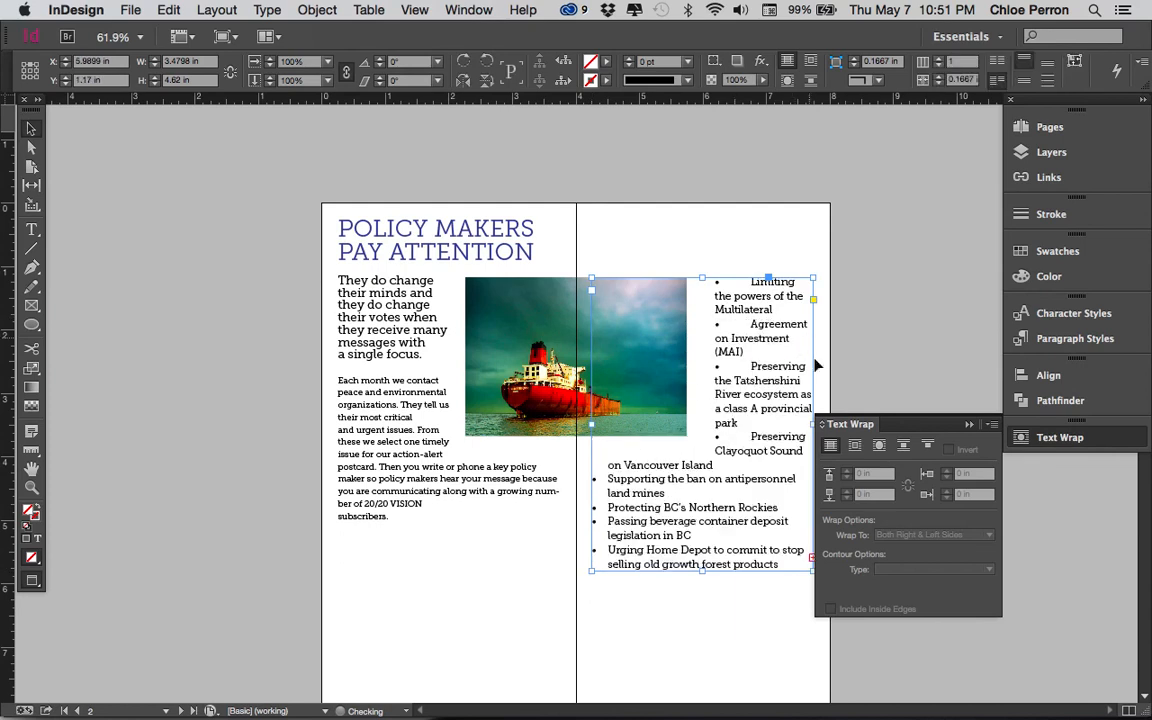
left_click(852, 372)
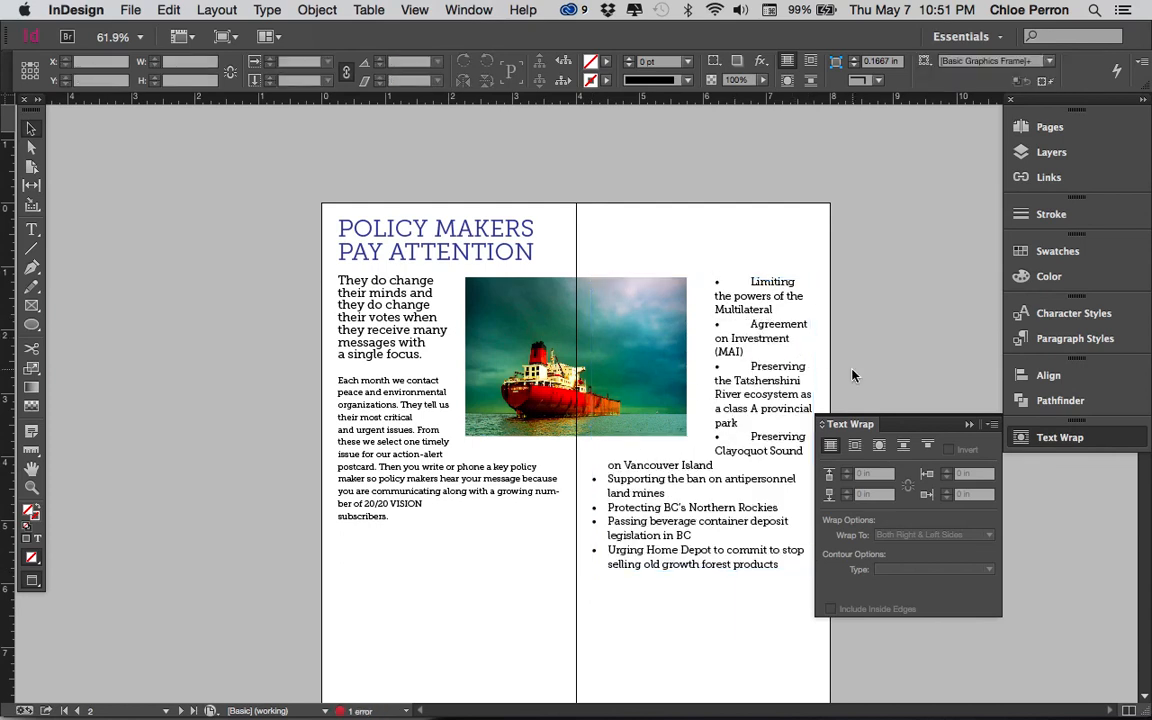
scroll(738, 517, "down", 3)
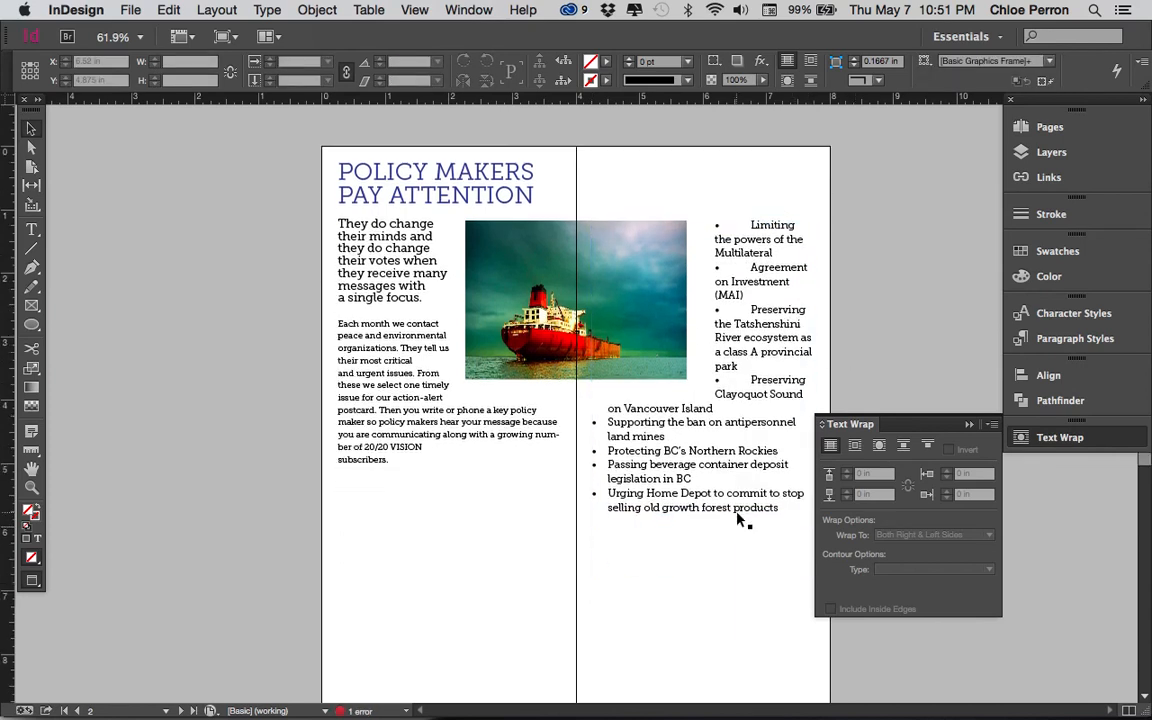
- Select all the bulleted text on the right page and apply the Copy paragraph style to it
double_click(749, 225)
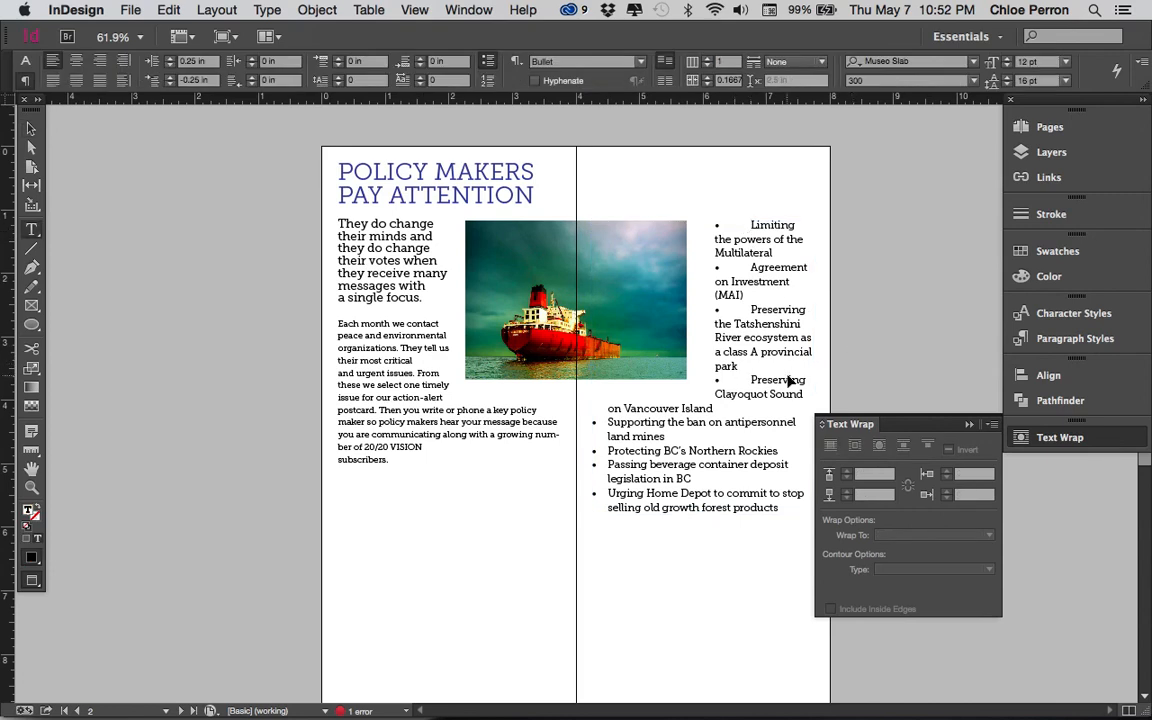
key("Escape")
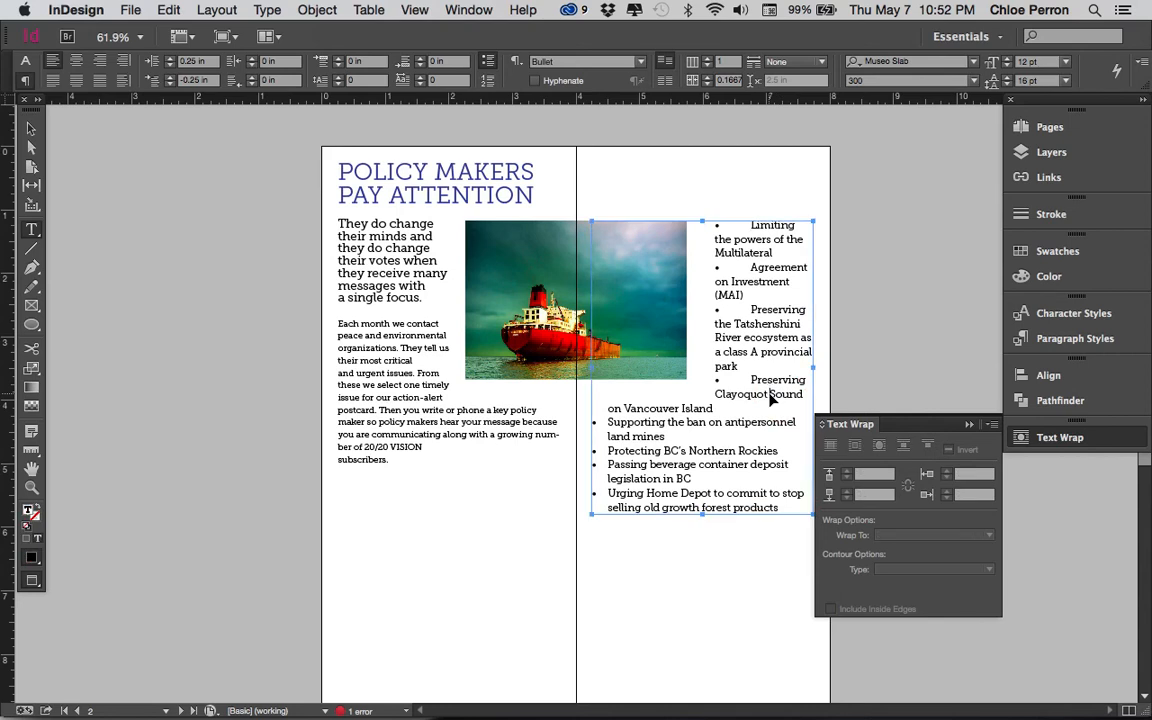
key("super+a")
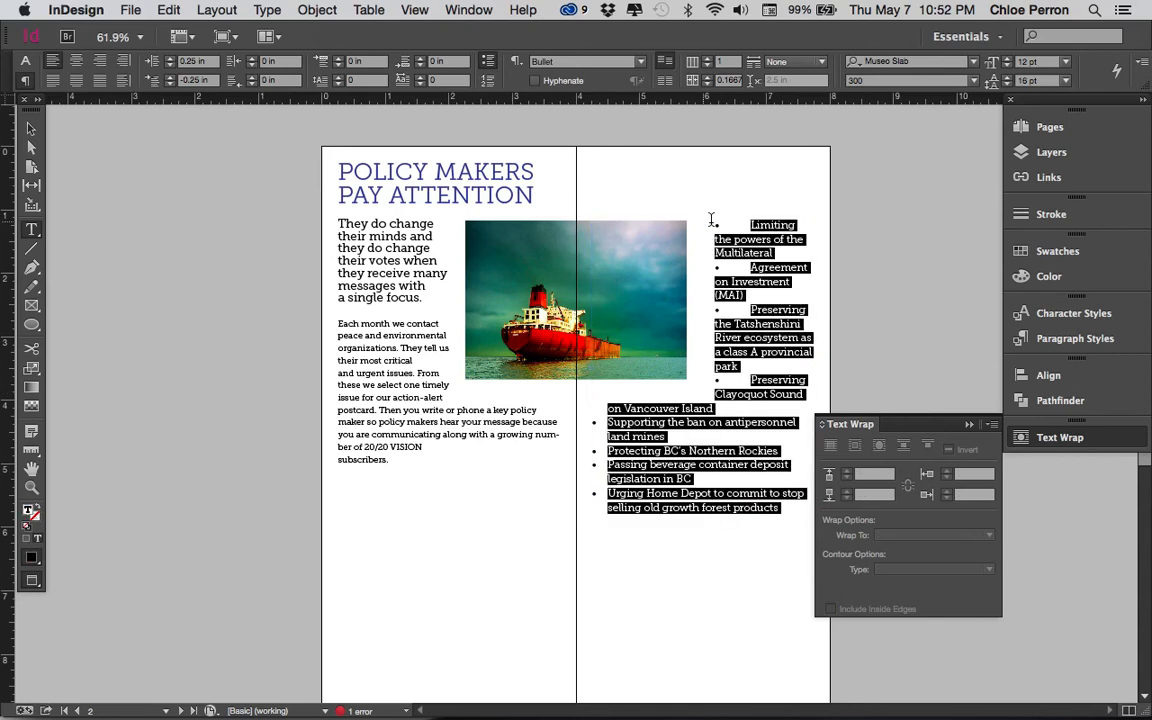
left_click(1046, 340)
left_click(853, 374)
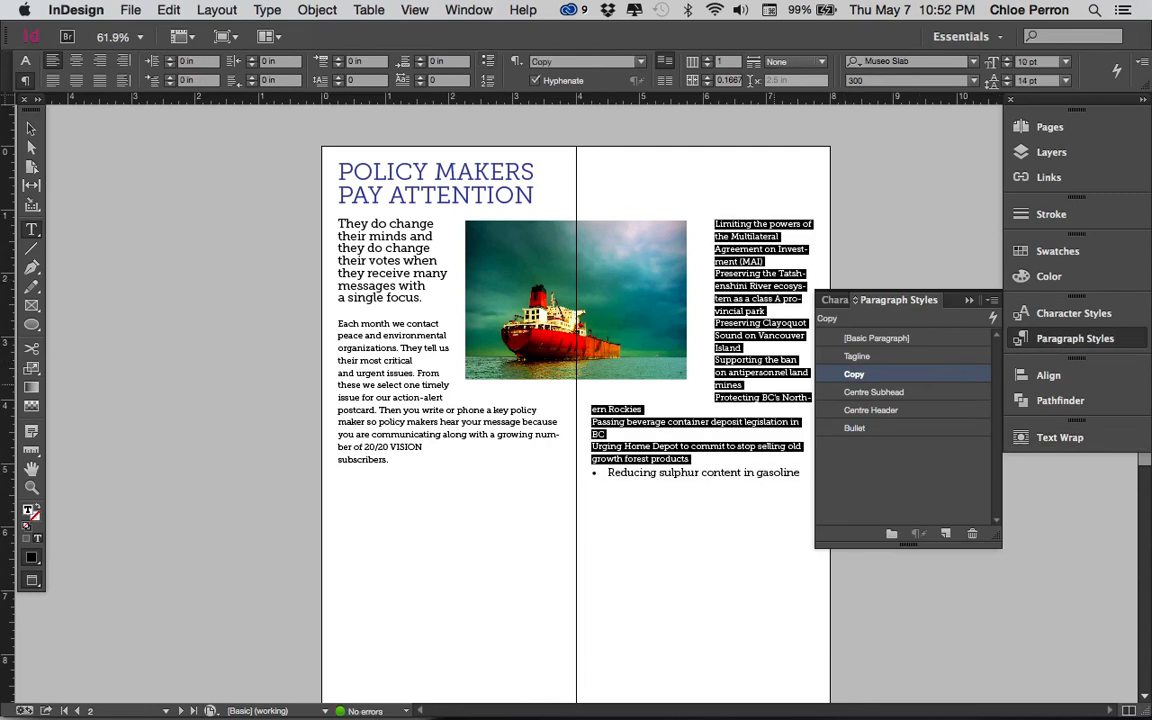
key("ctrl+a")
left_click(883, 379)
left_click(773, 178)
key("v")
- Select the ship picture and set its right text wrap offset to 0.25 in
left_click(756, 313)
left_click_drag(756, 313, 741, 313)
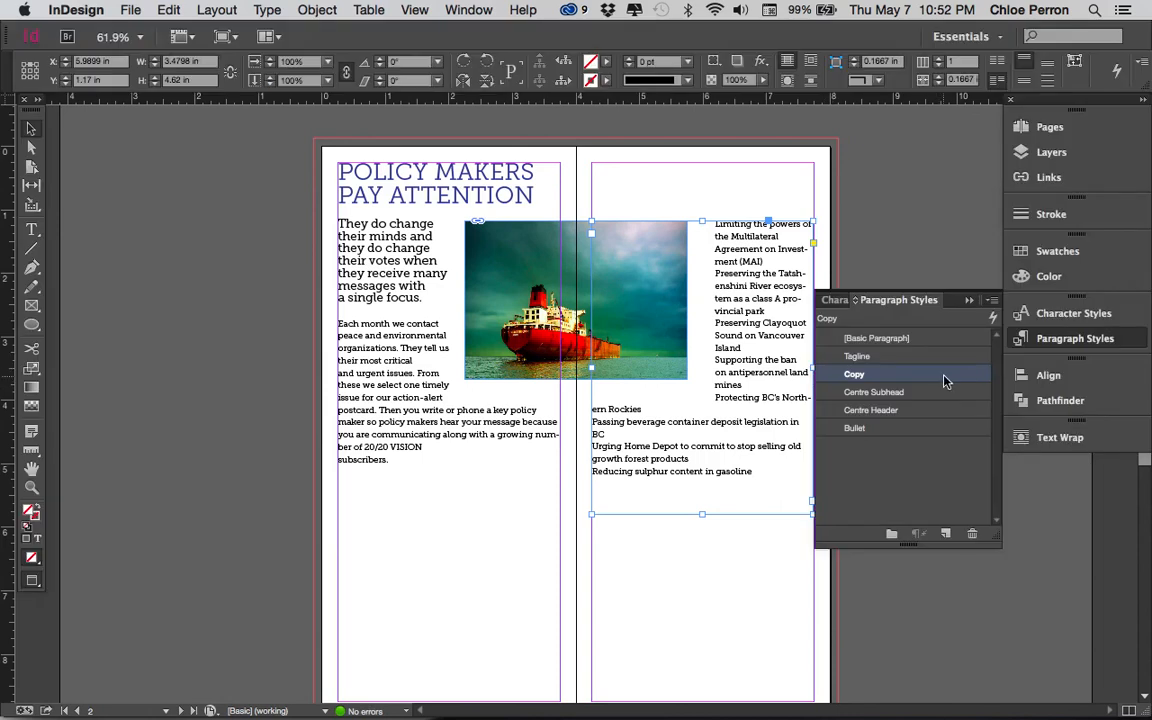
left_click(1058, 437)
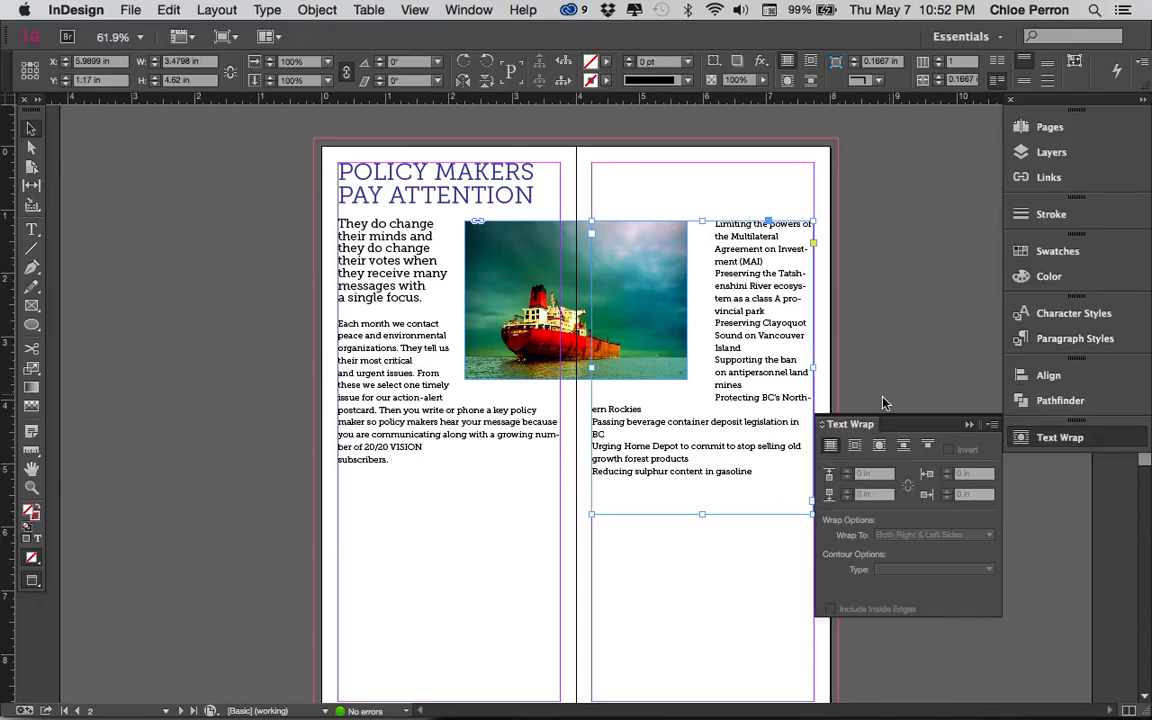
left_click(520, 285)
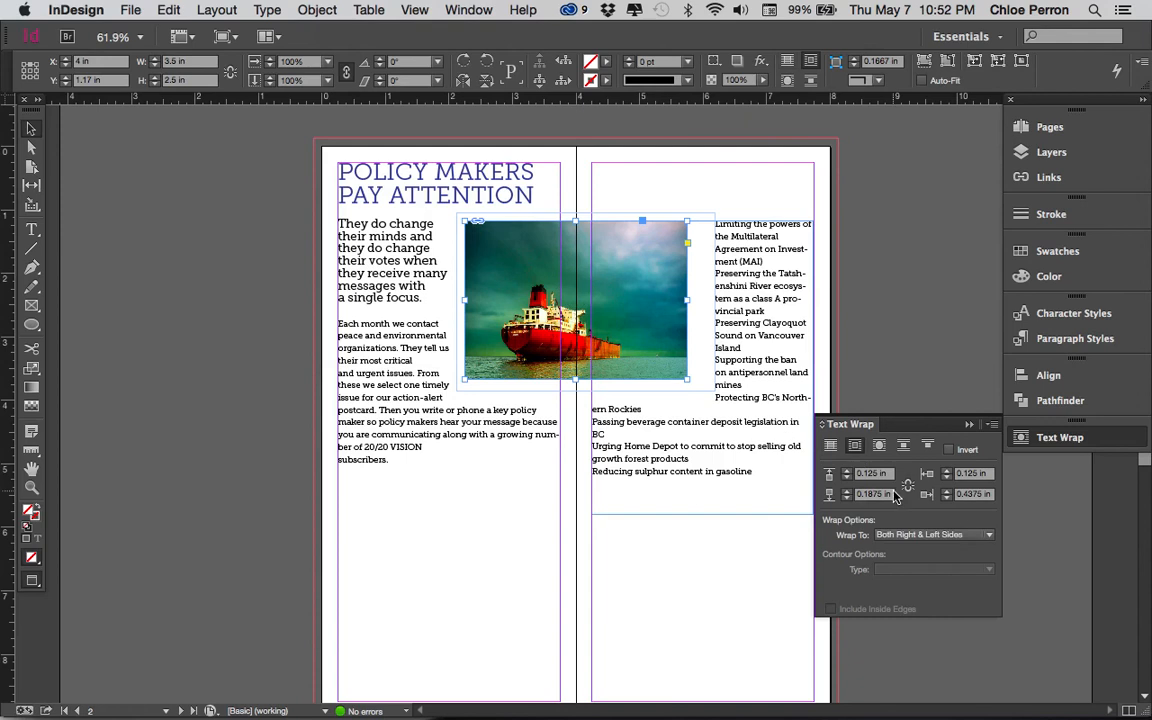
left_click(946, 499)
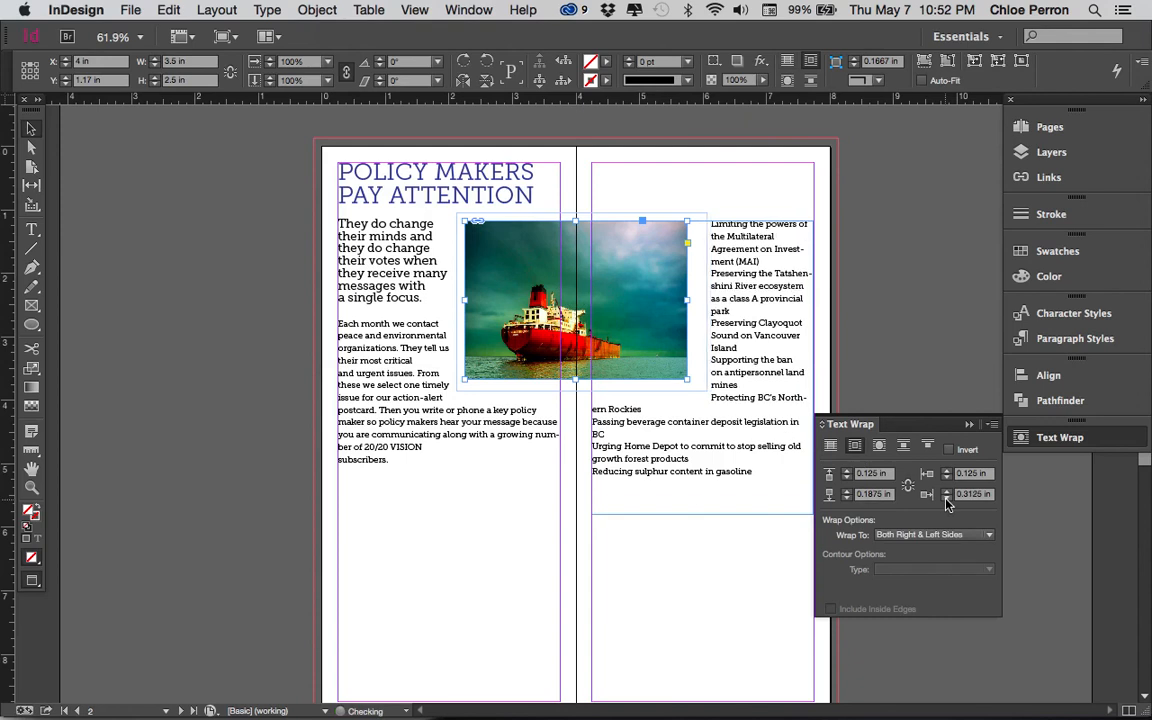
left_click(946, 499)
left_click(946, 499)
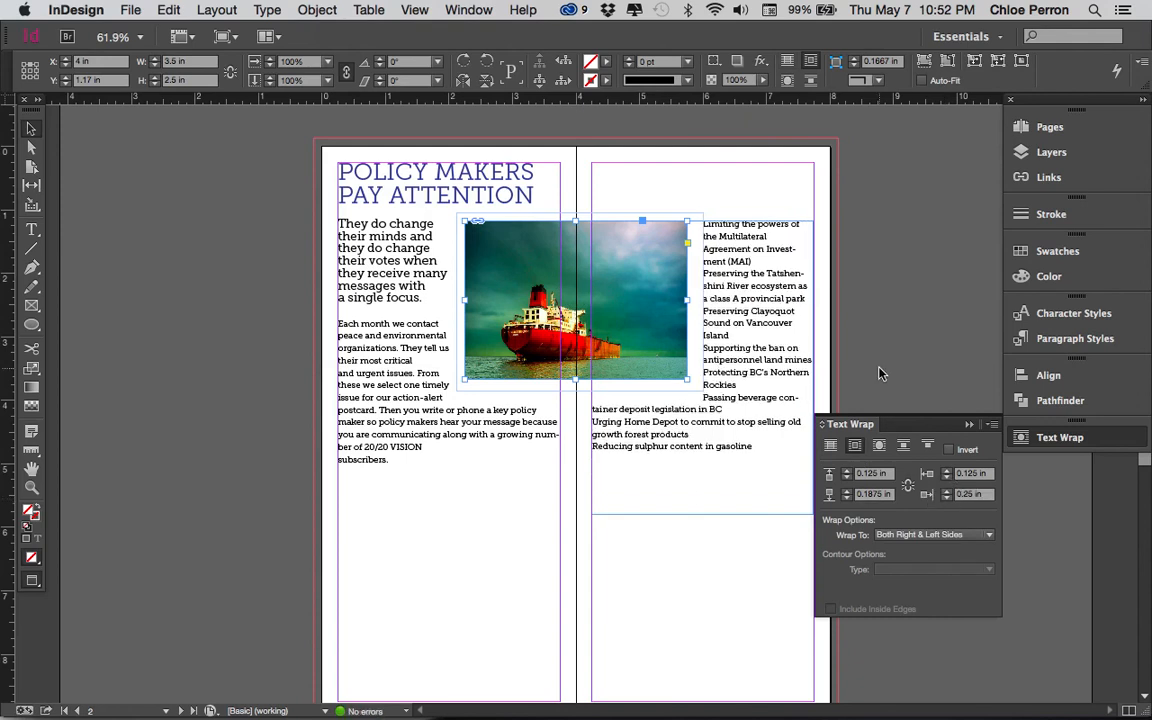
left_click(880, 327)
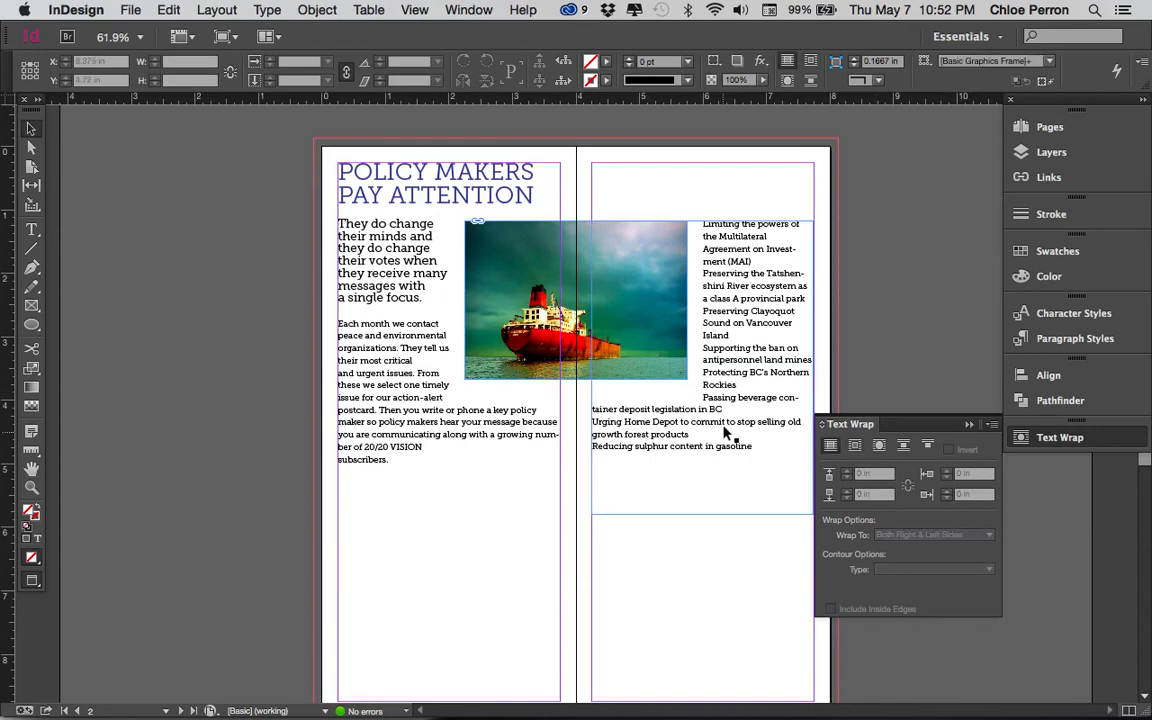
- Turn off hyphenation in the Copy paragraph style and preview the spread without guides
left_click(704, 362)
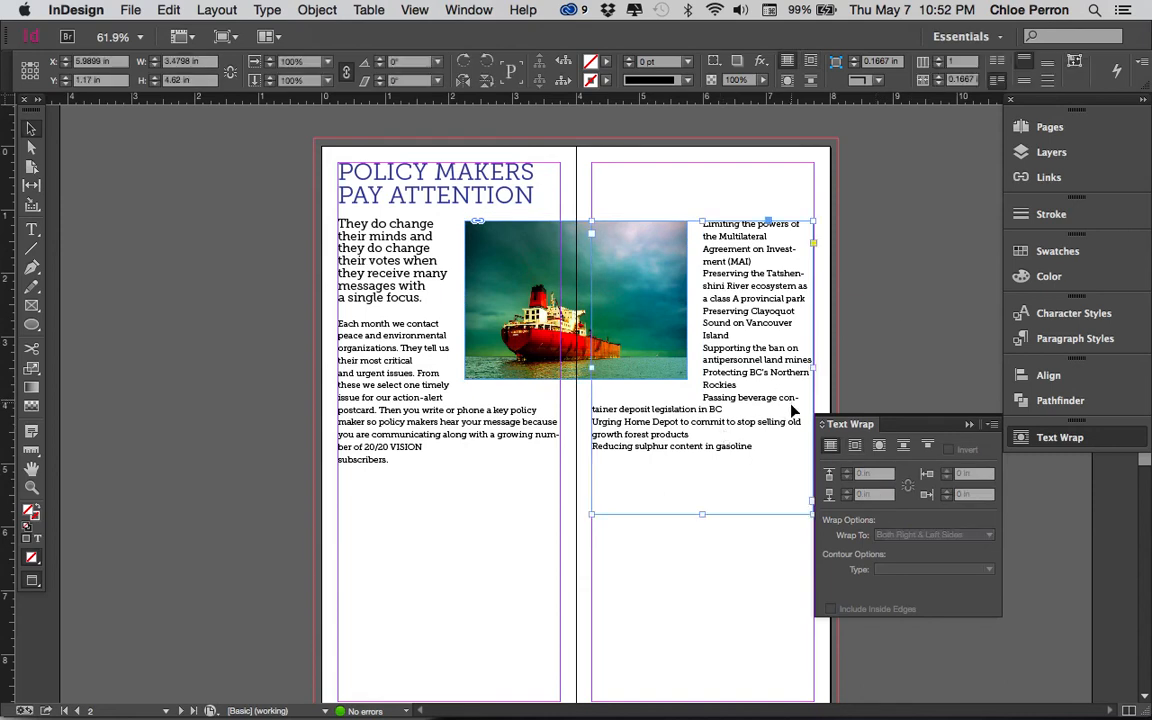
left_click(1110, 338)
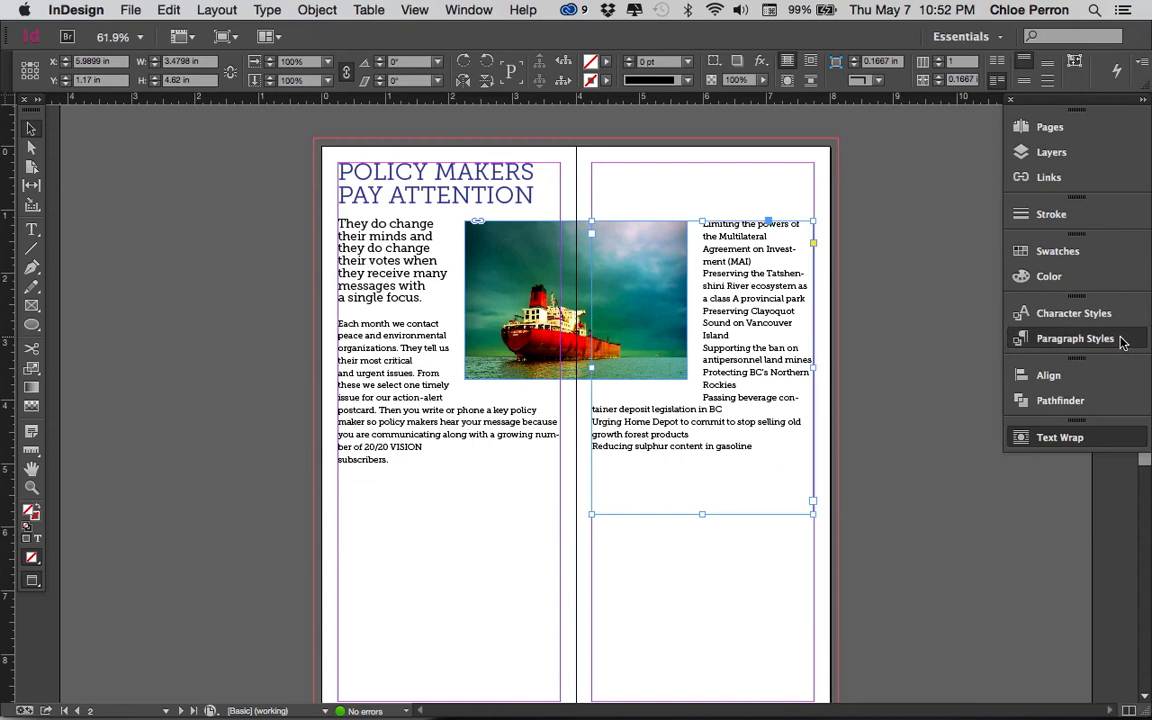
double_click(870, 378)
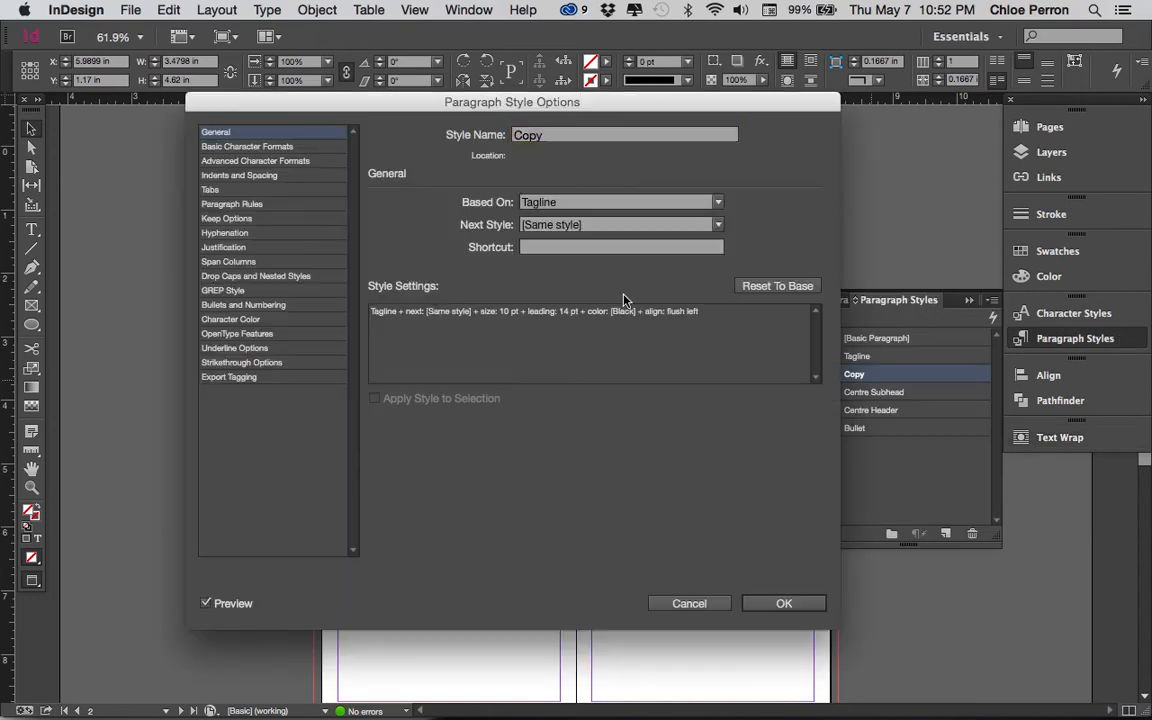
left_click(318, 237)
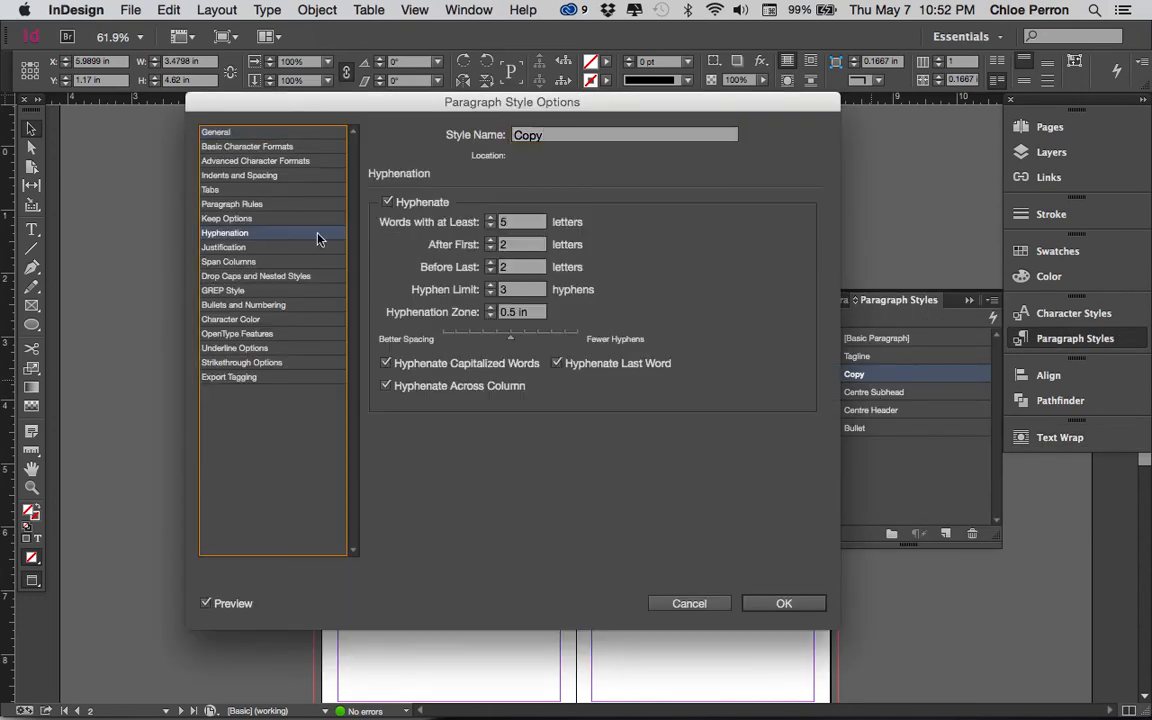
left_click(389, 203)
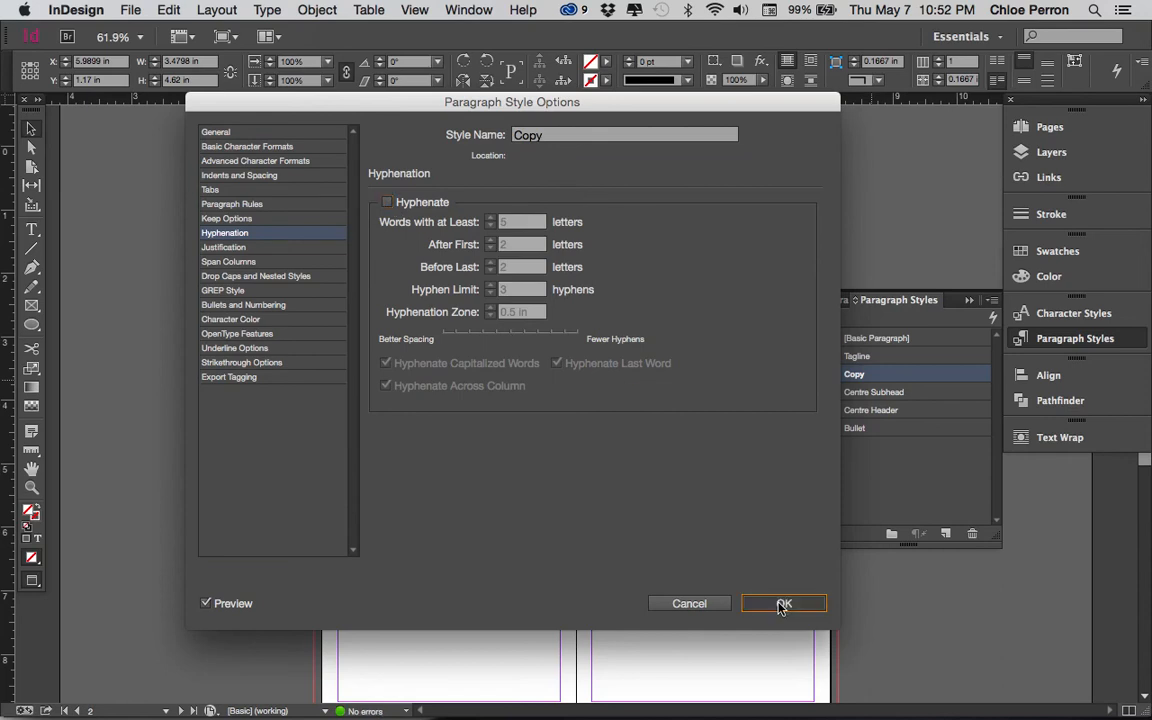
left_click(784, 603)
left_click(848, 275)
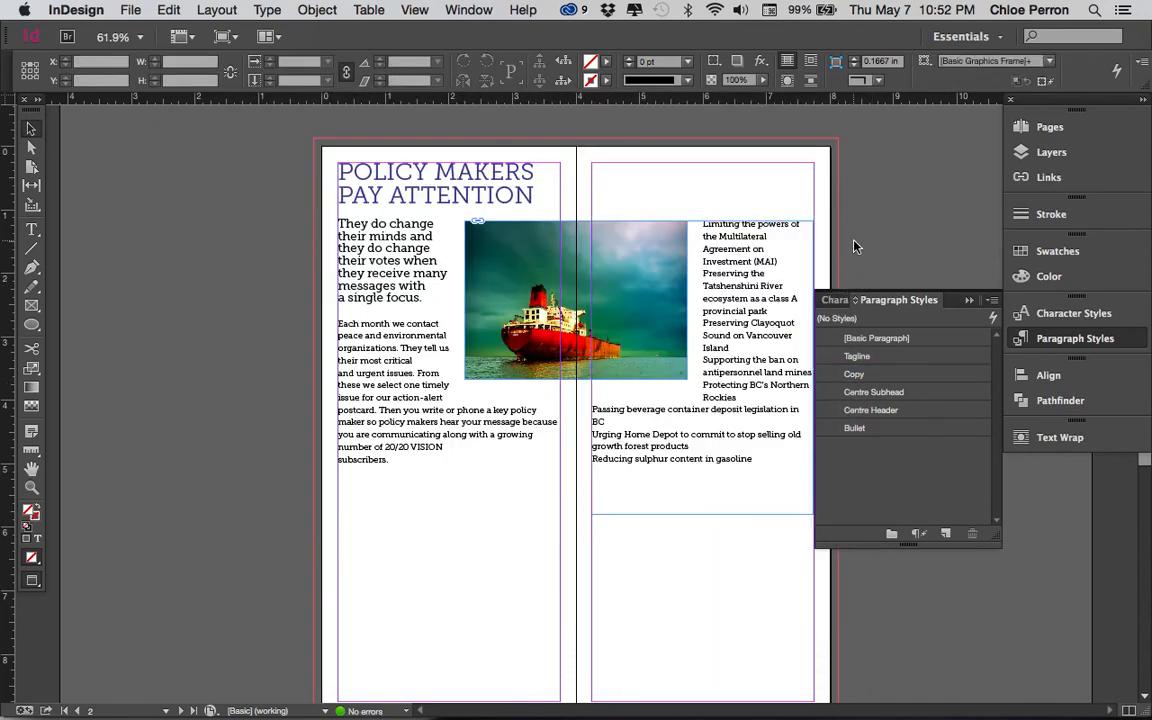
key("w")
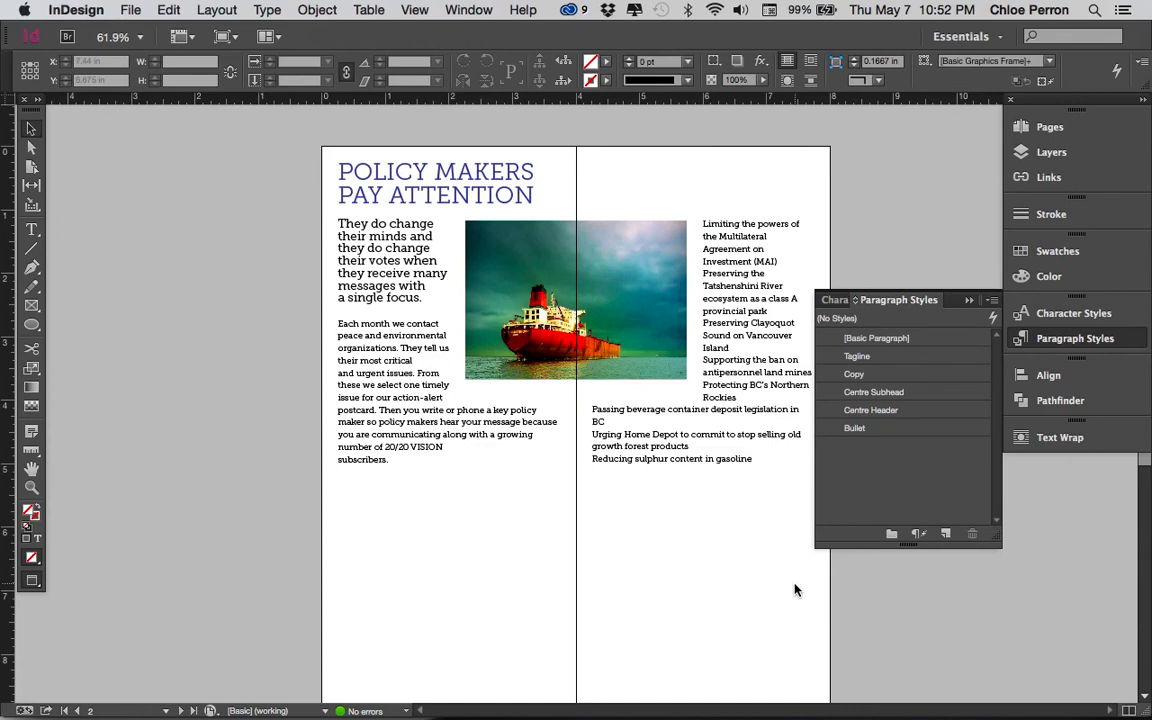
- Remove the paragraph breaks before "Supporting", "Protecting", "Urging" and "Reducing" so those items run on in the right page's text
scroll(675, 458, "down", 1)
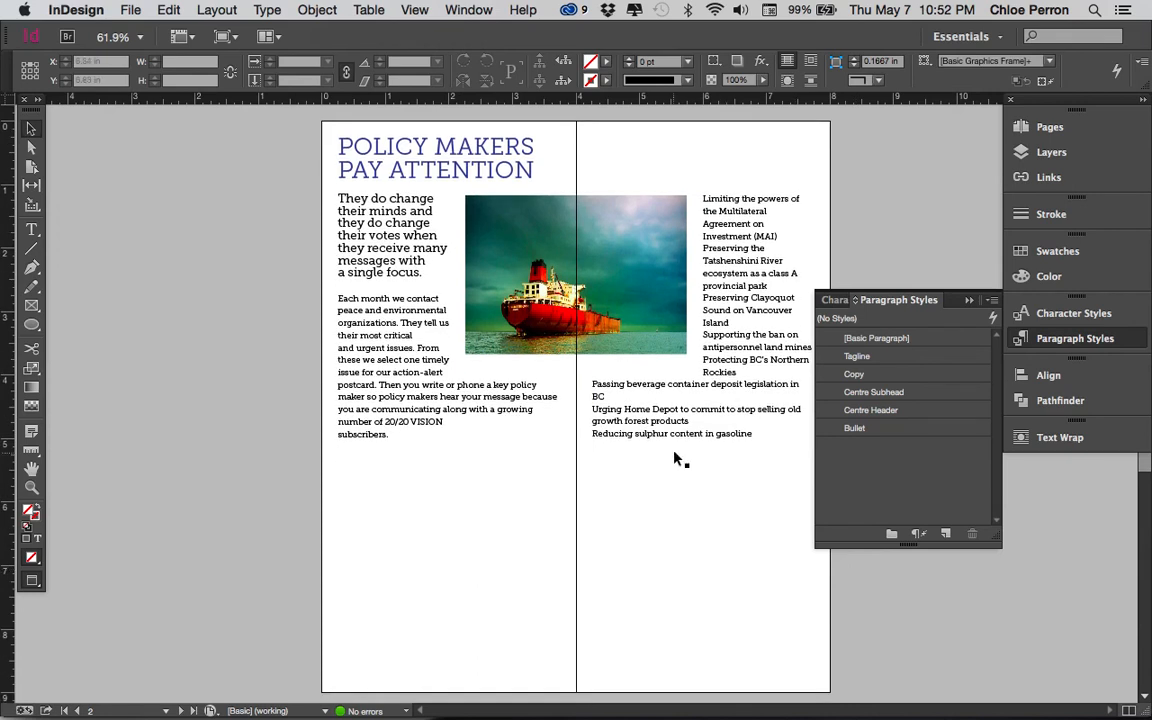
double_click(763, 346)
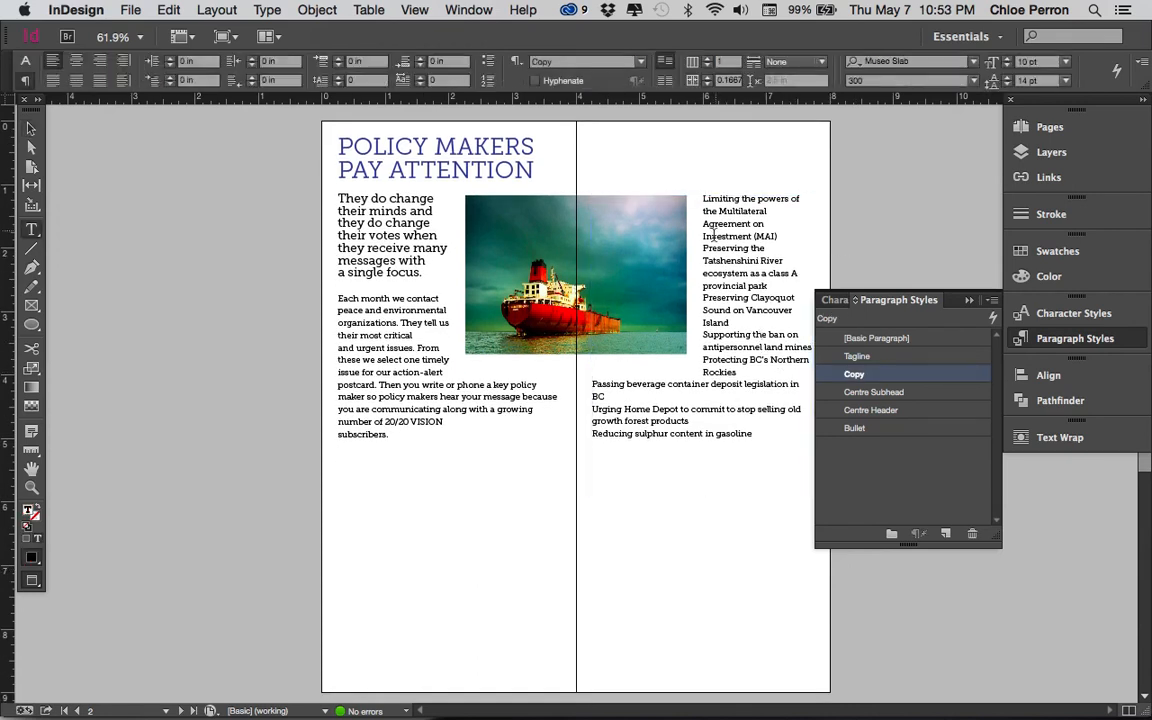
left_click(703, 335)
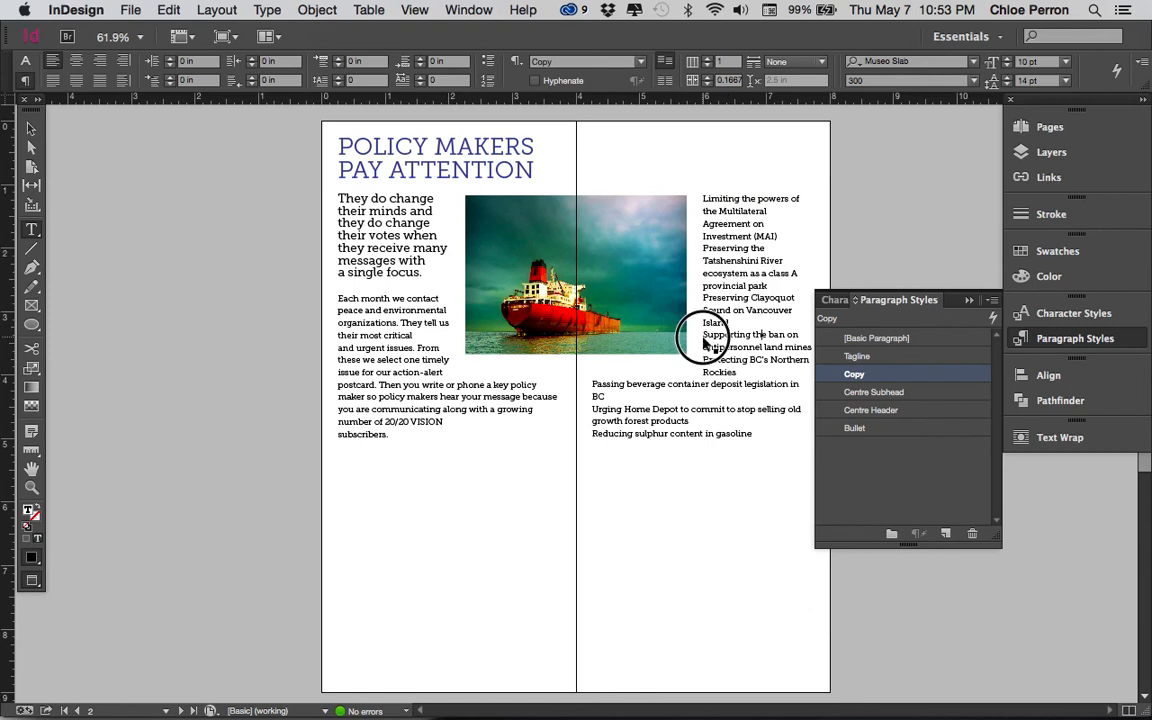
key("BackSpace")
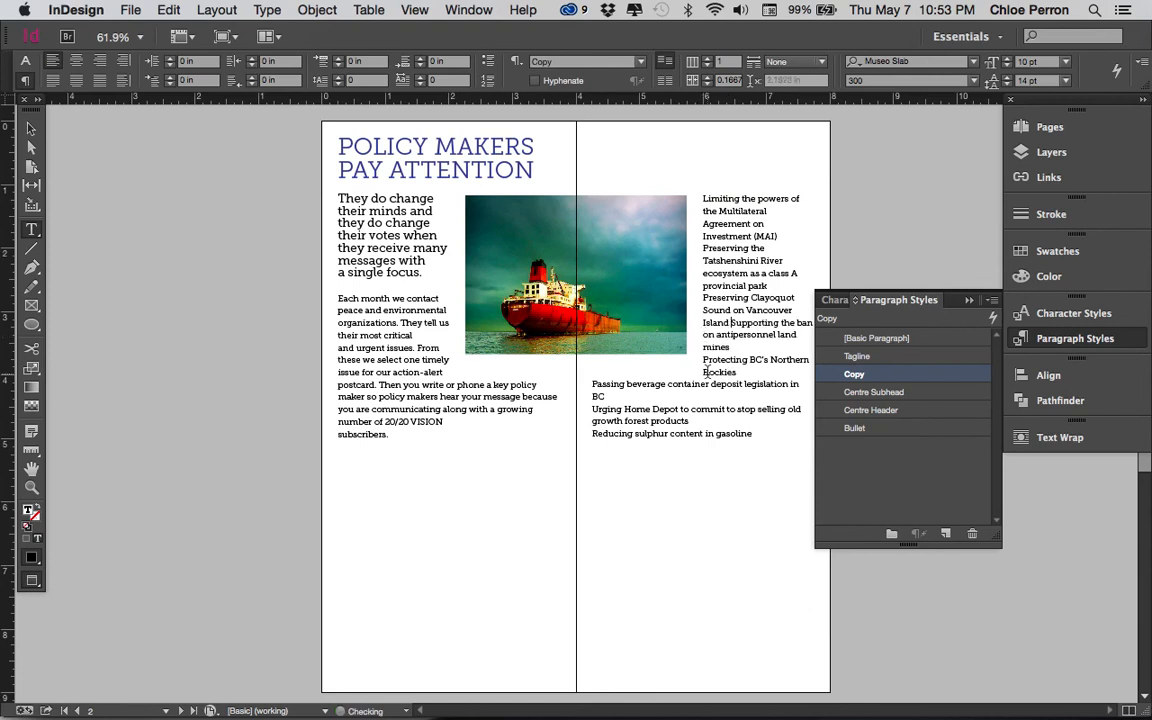
left_click(703, 359)
key("BackSpace")
left_click(592, 397)
key("BackSpace")
left_click(591, 421)
key("BackSpace")
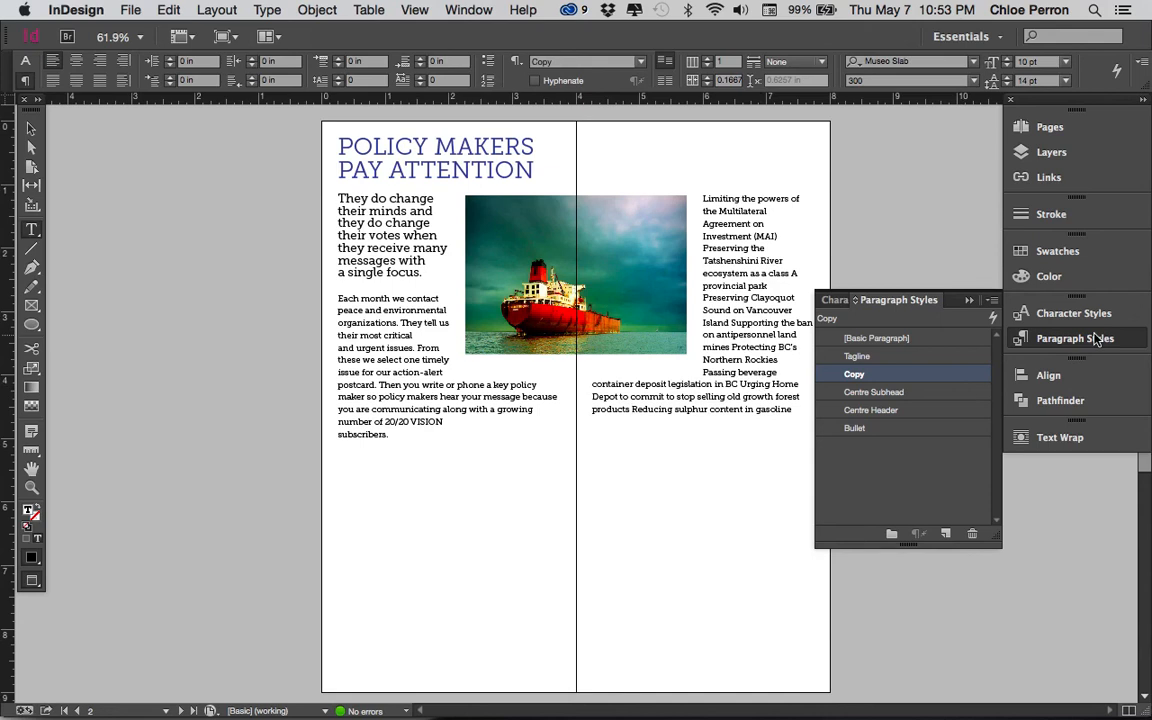
- Copy the left page's "Each month we contact" paragraph and paste it over all the text in the right page's frame
left_click(1097, 340)
left_click(351, 305)
left_click_drag(351, 305, 400, 440)
key("super+c")
left_click_drag(703, 199, 797, 432)
key("super+v")
left_click(847, 495)
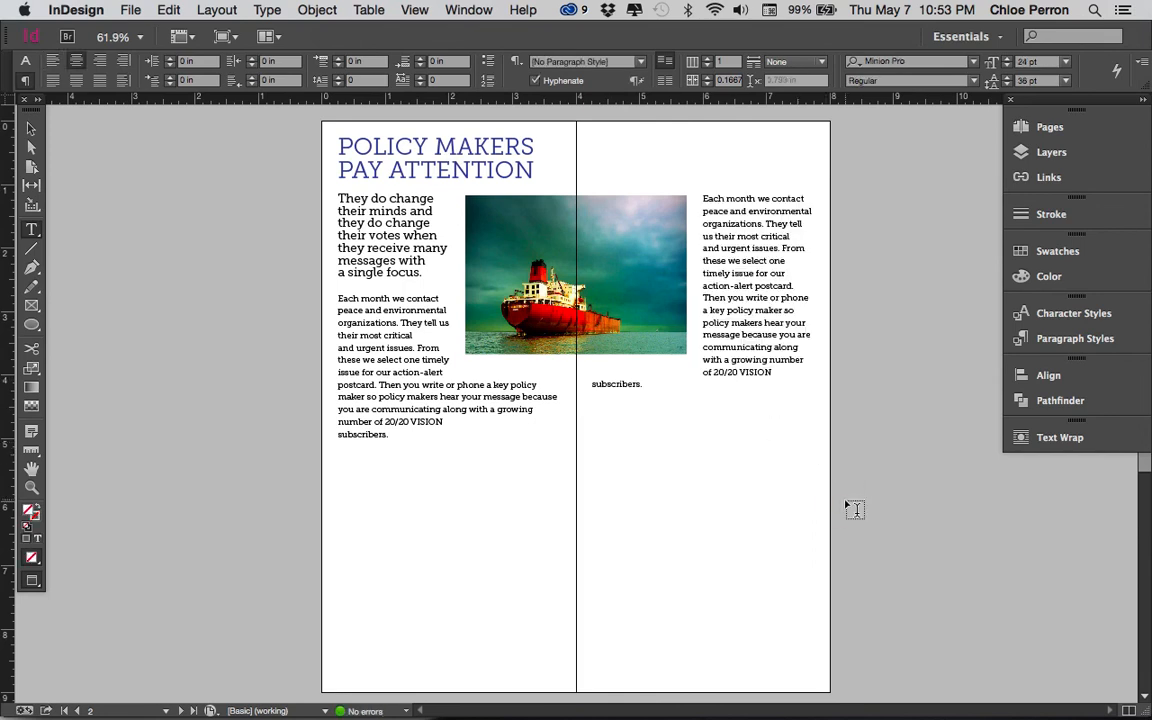
left_click(1062, 438)
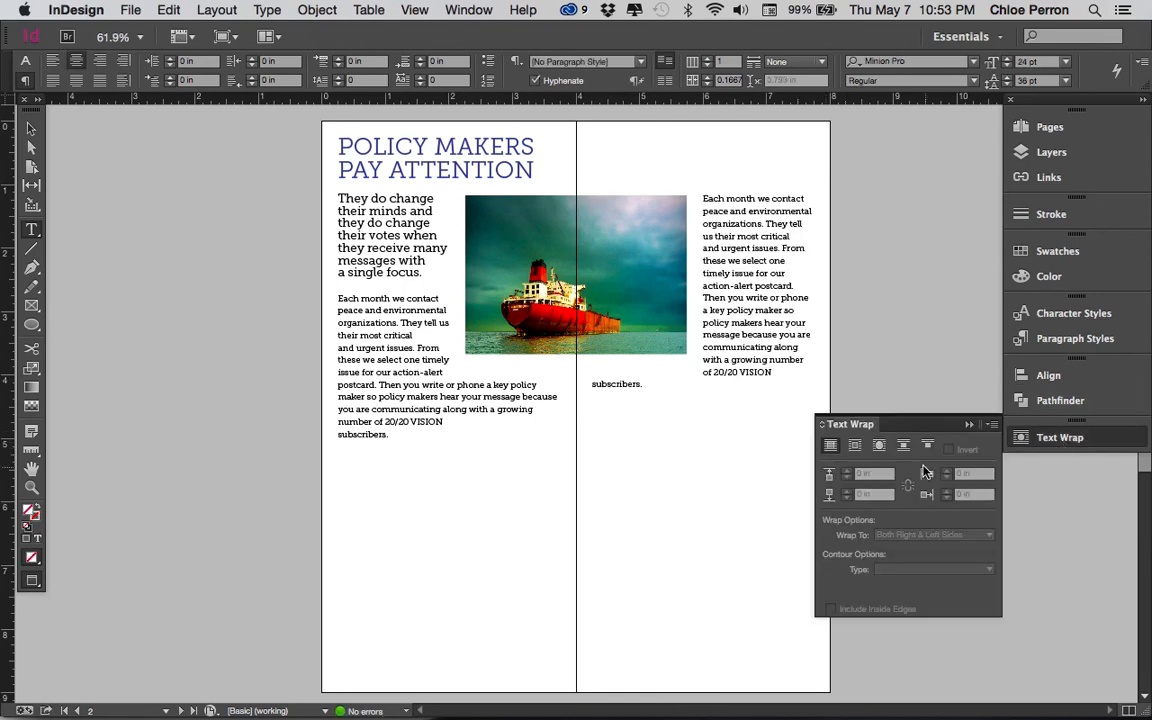
key("v")
left_click(612, 252)
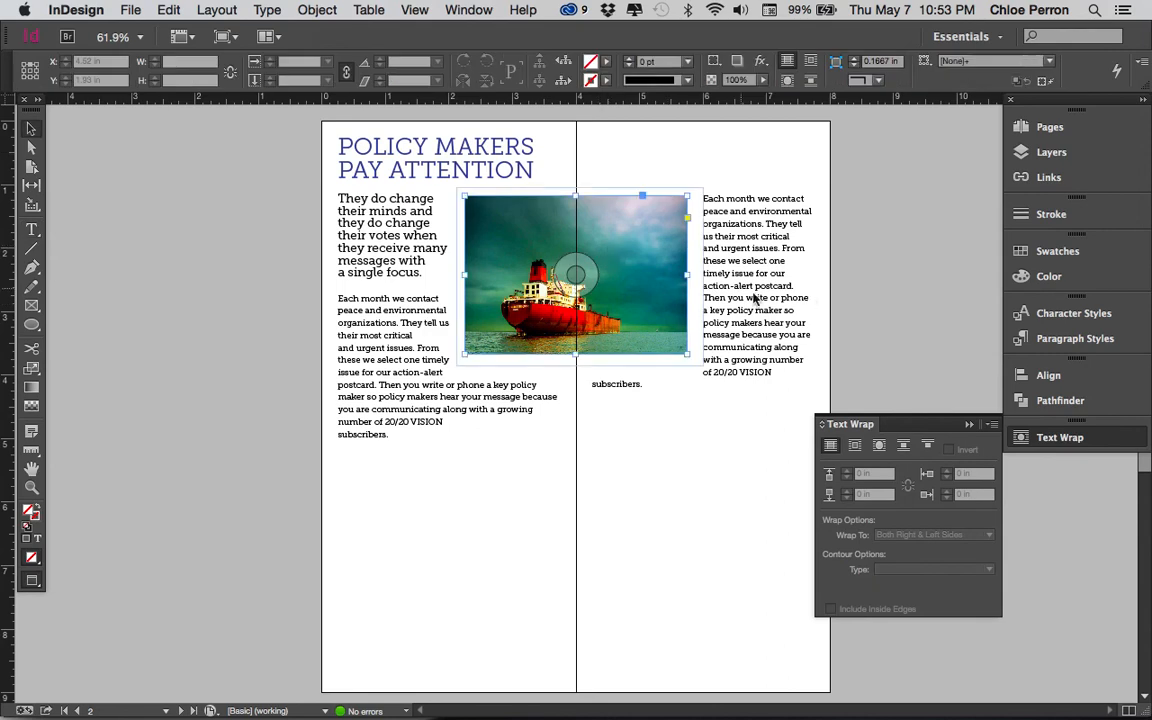
left_click(587, 507)
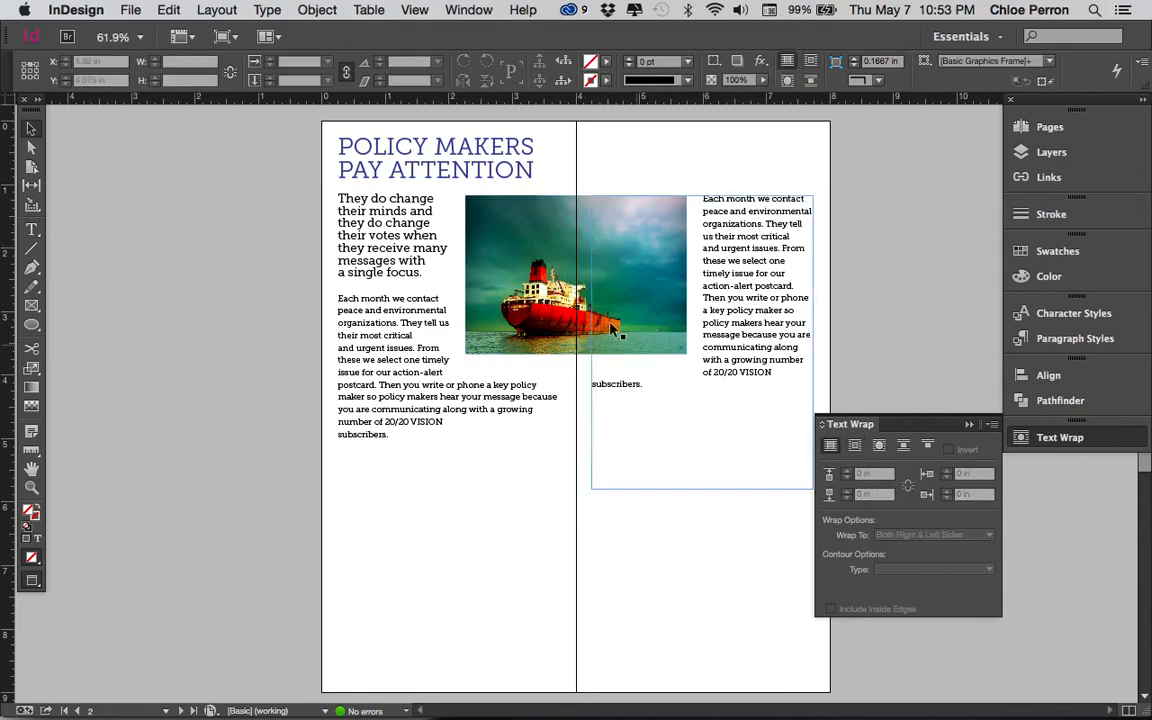
left_click(620, 262)
left_click(515, 483)
- Copy the "POLICY MAKERS PAY ATTENTION" headline and paste it into a new text frame below the right page's text
key("t")
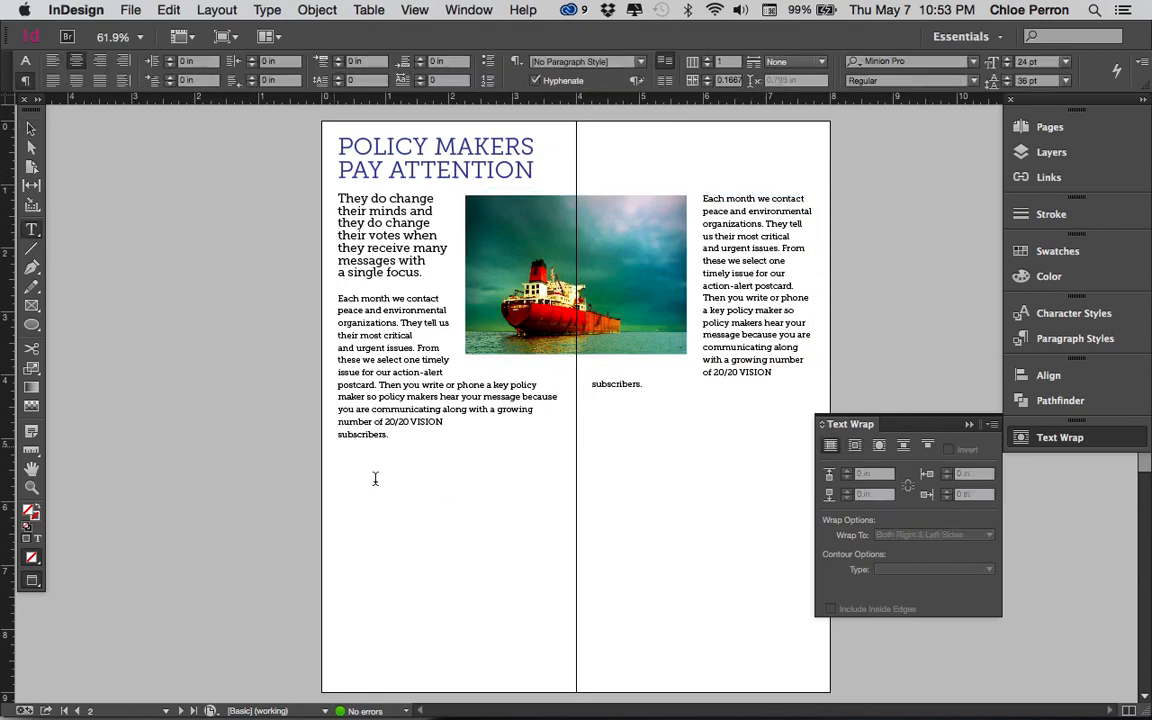
left_click_drag(330, 136, 536, 165)
key("super+c")
left_click(130, 10)
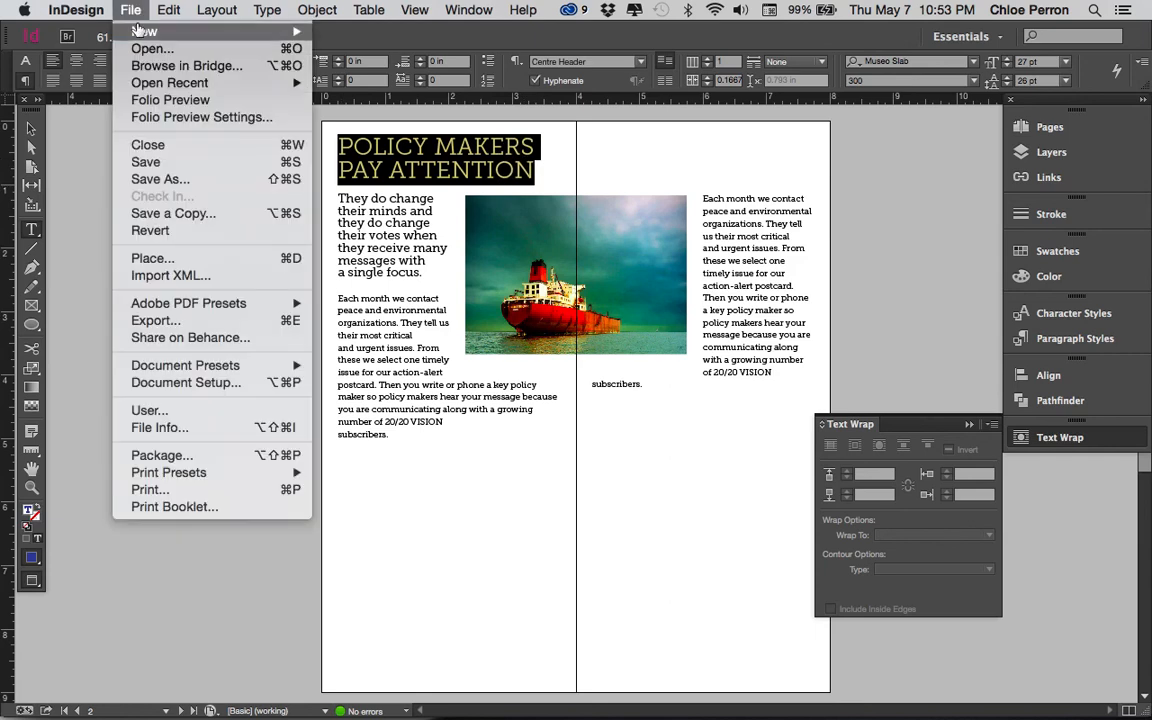
mouse_move(168, 10)
left_click(158, 93)
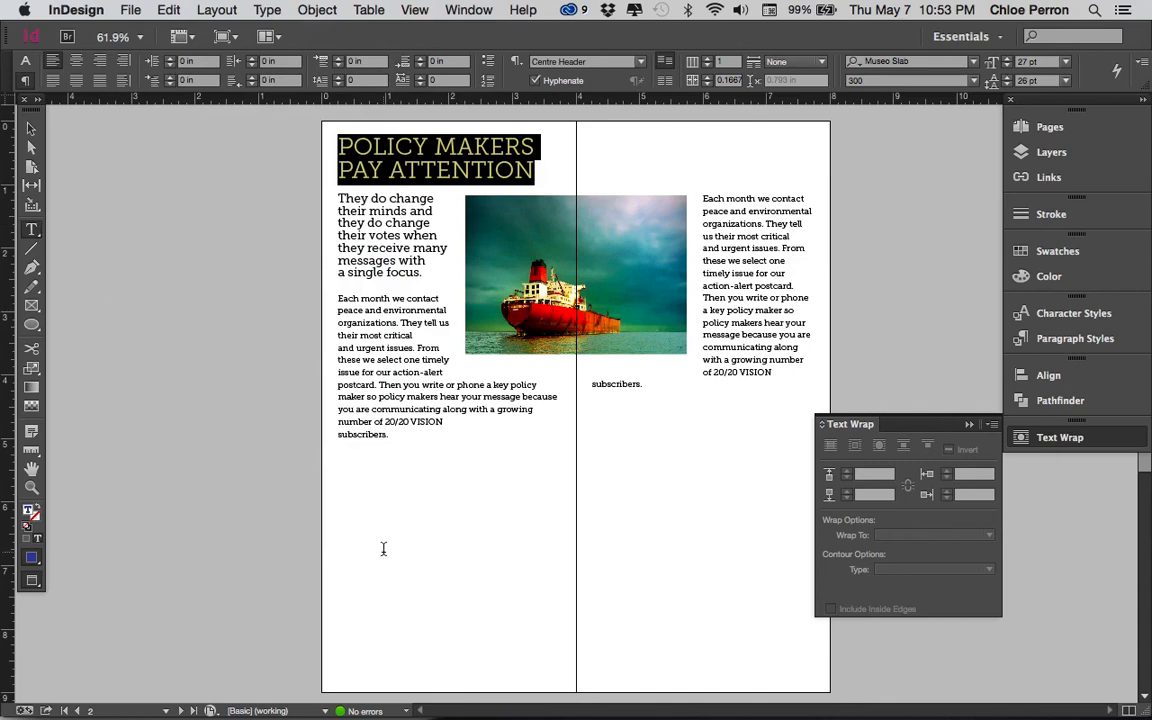
left_click(572, 478)
left_click_drag(581, 474, 806, 551)
key("super+v")
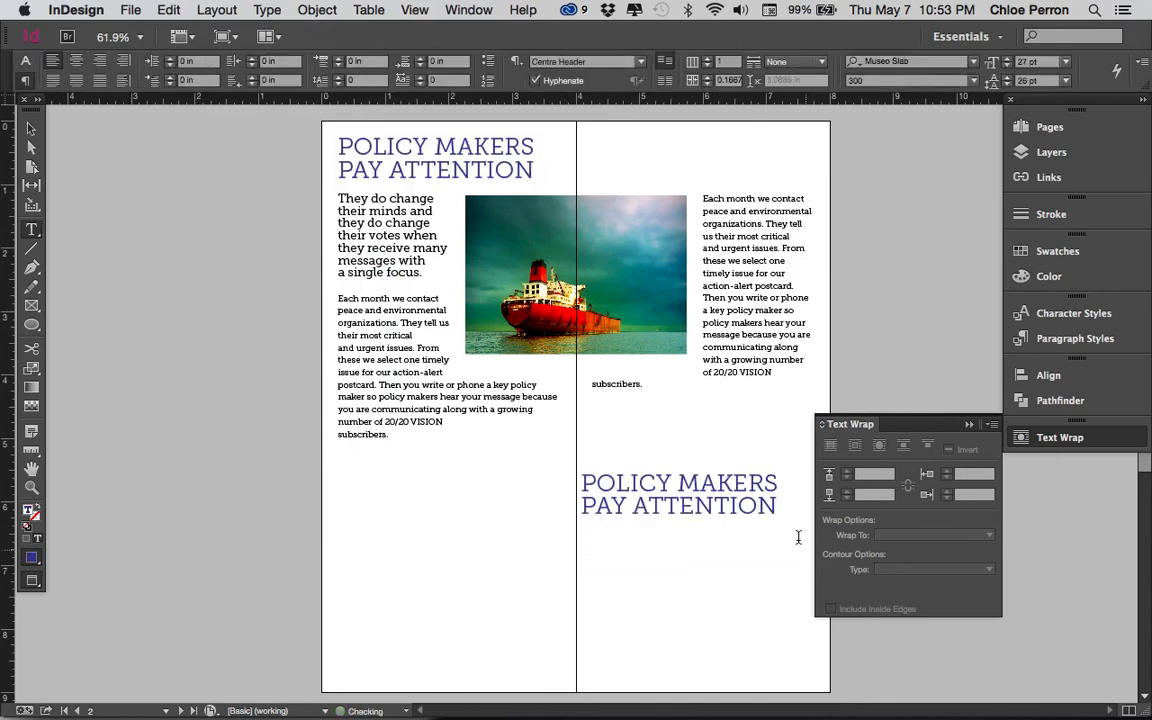
left_click(168, 9)
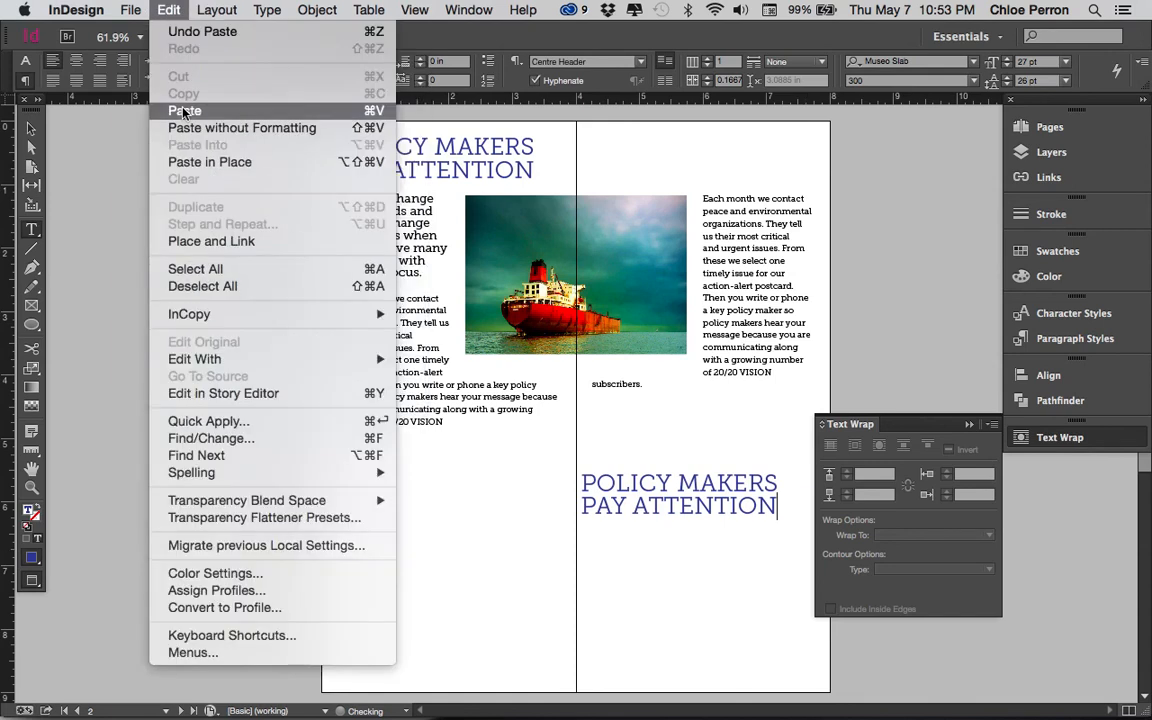
type("V")
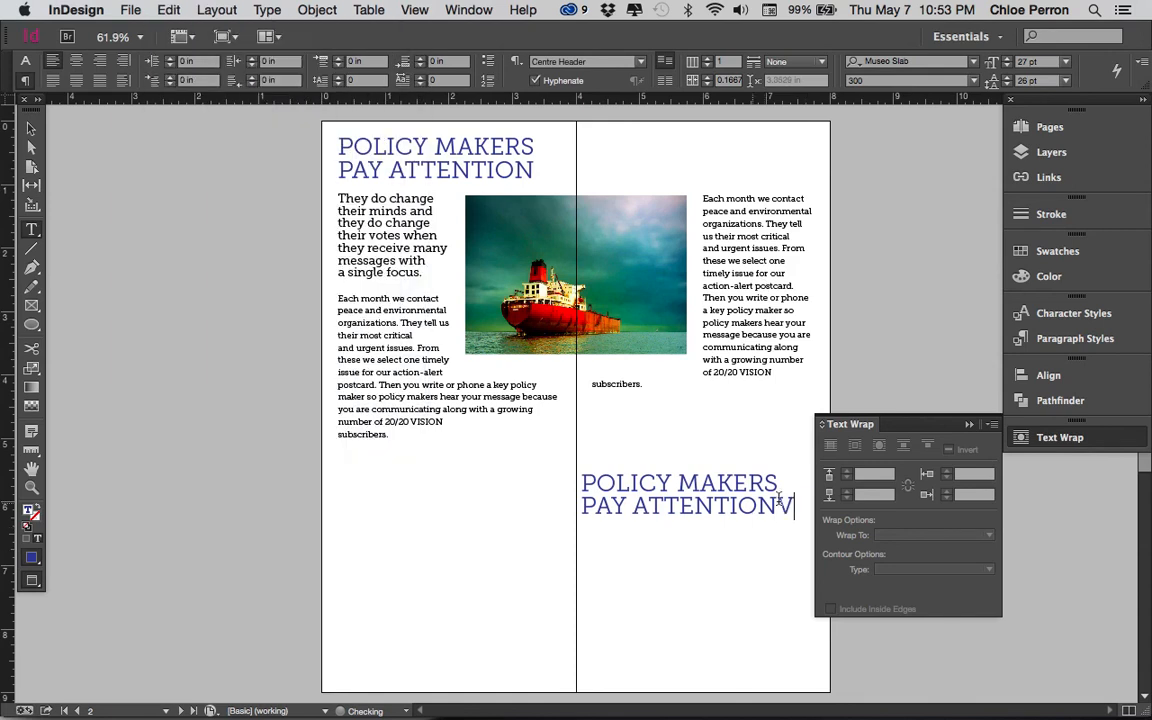
key("BackSpace")
- Place the pasted headline frame over the left page's body text with bounding-box text wrap, and shrink it to about 3.19 × 0.76 in
left_click(33, 133)
left_click_drag(607, 512, 498, 412)
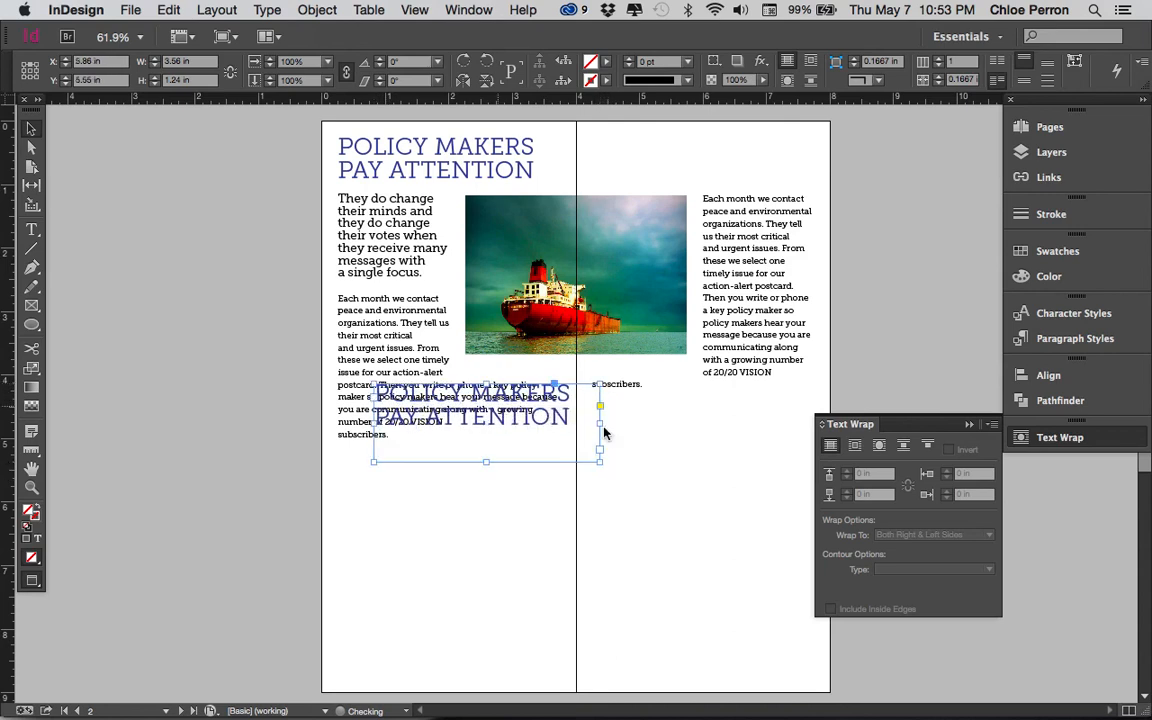
left_click(853, 445)
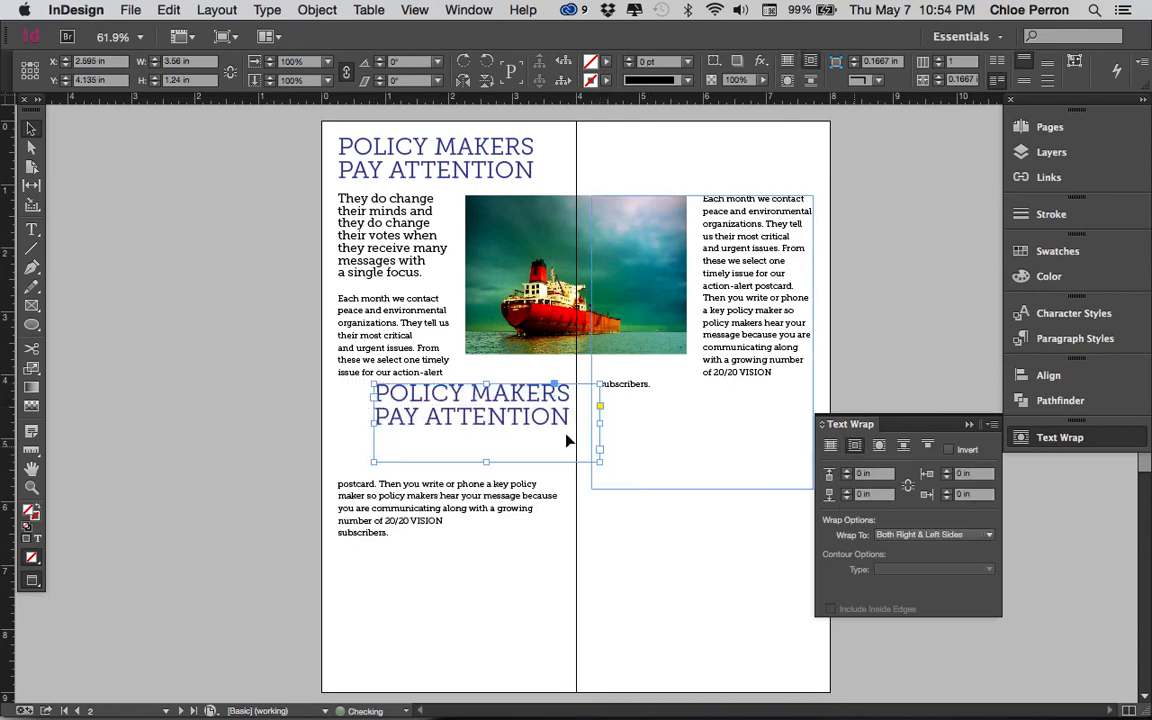
left_click_drag(486, 462, 484, 432)
left_click_drag(599, 406, 577, 409)
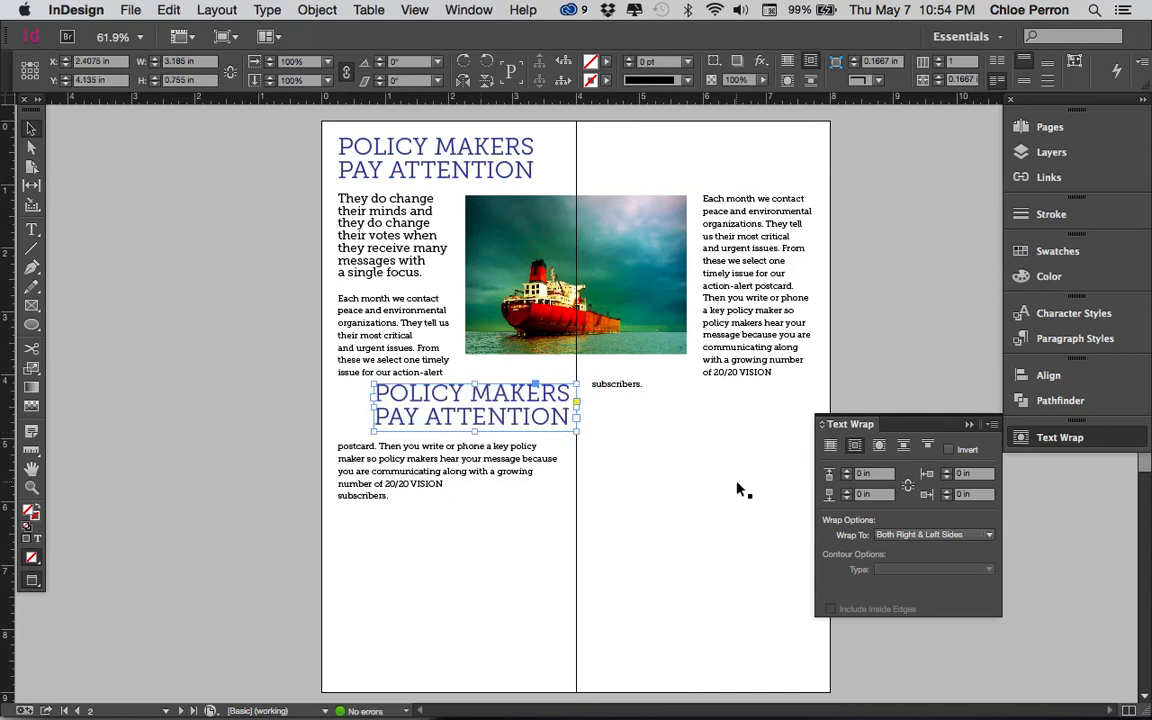
- Set the pasted headline frame's text wrap offsets to 0.25 in top, 0.125 in bottom and 0.125 in right
left_click(847, 491)
left_click(945, 491)
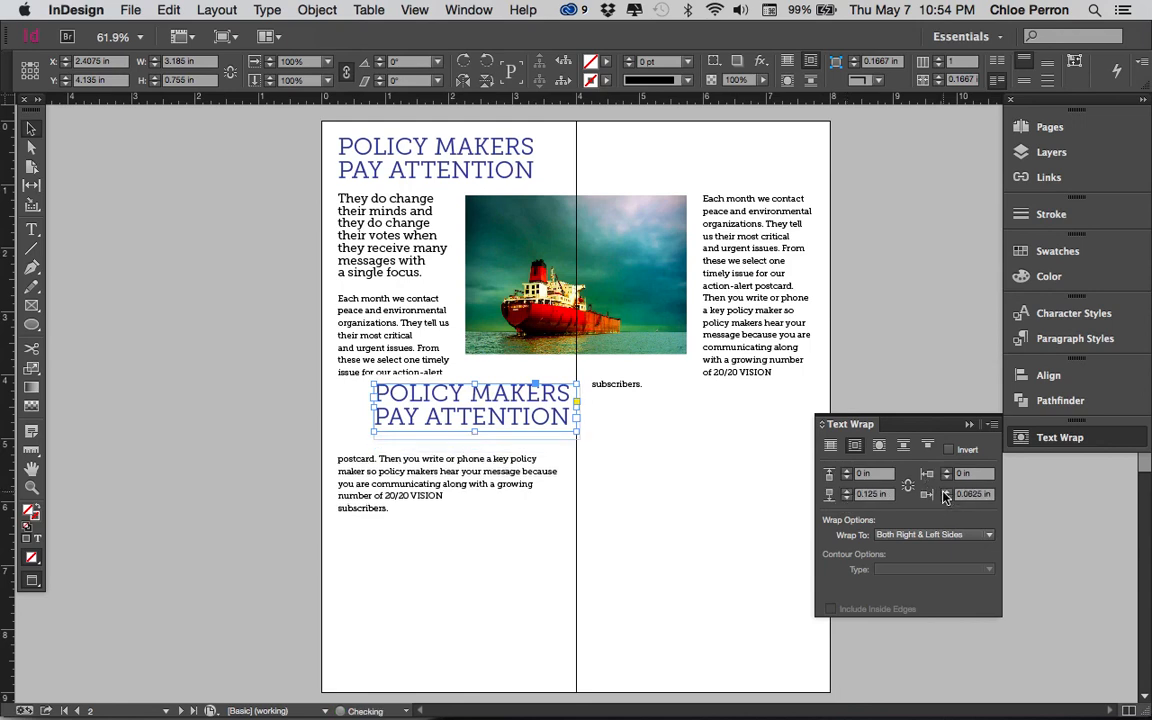
left_click(945, 491)
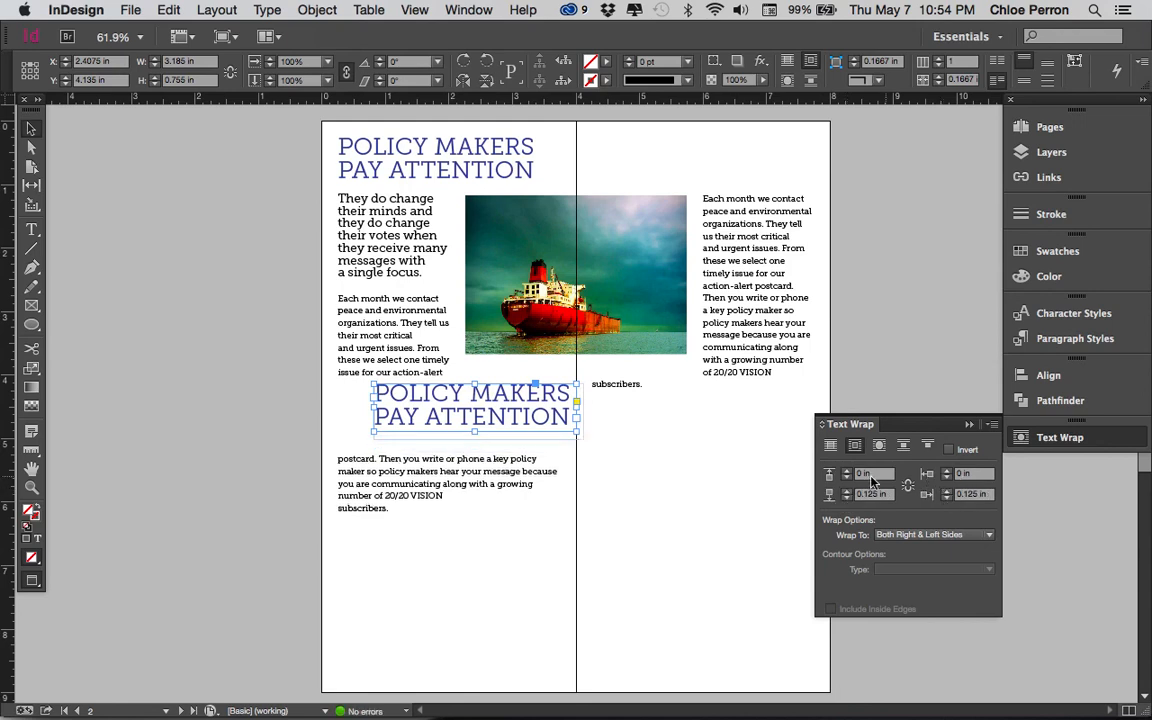
left_click(845, 470)
left_click(845, 470)
left_click(845, 470)
left_click(845, 470)
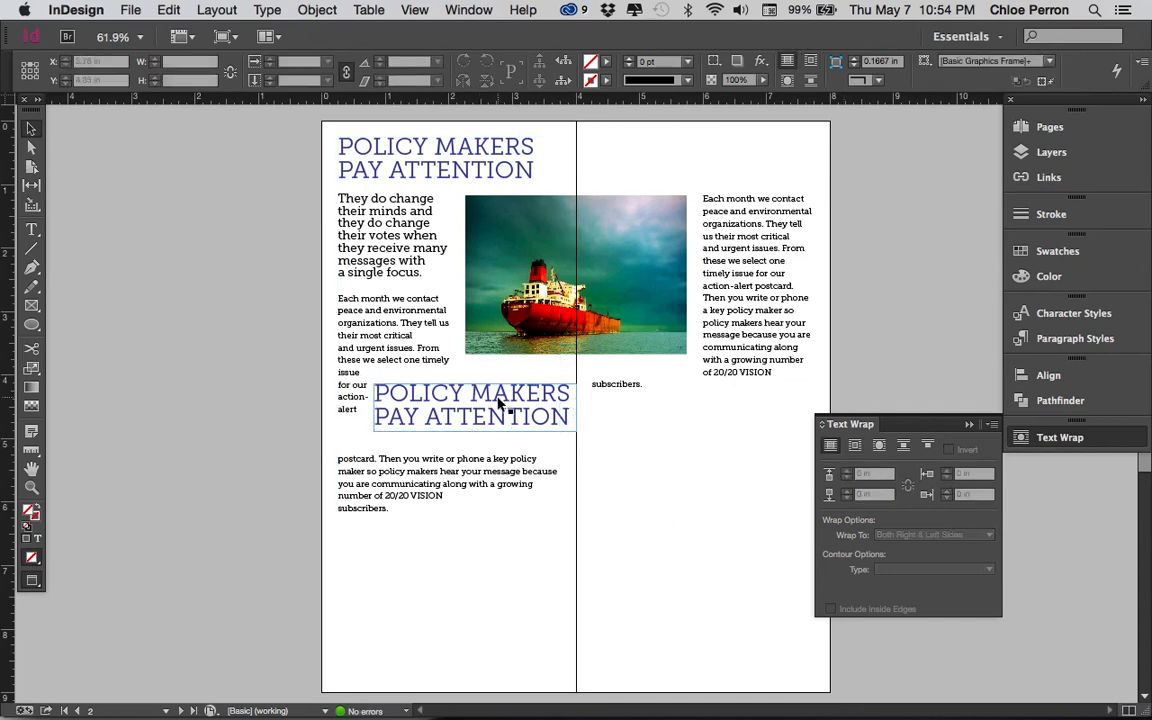
- Resize the pasted headline frame to about 2.33 in wide and 1.2 in high
left_click_drag(575, 432, 495, 451)
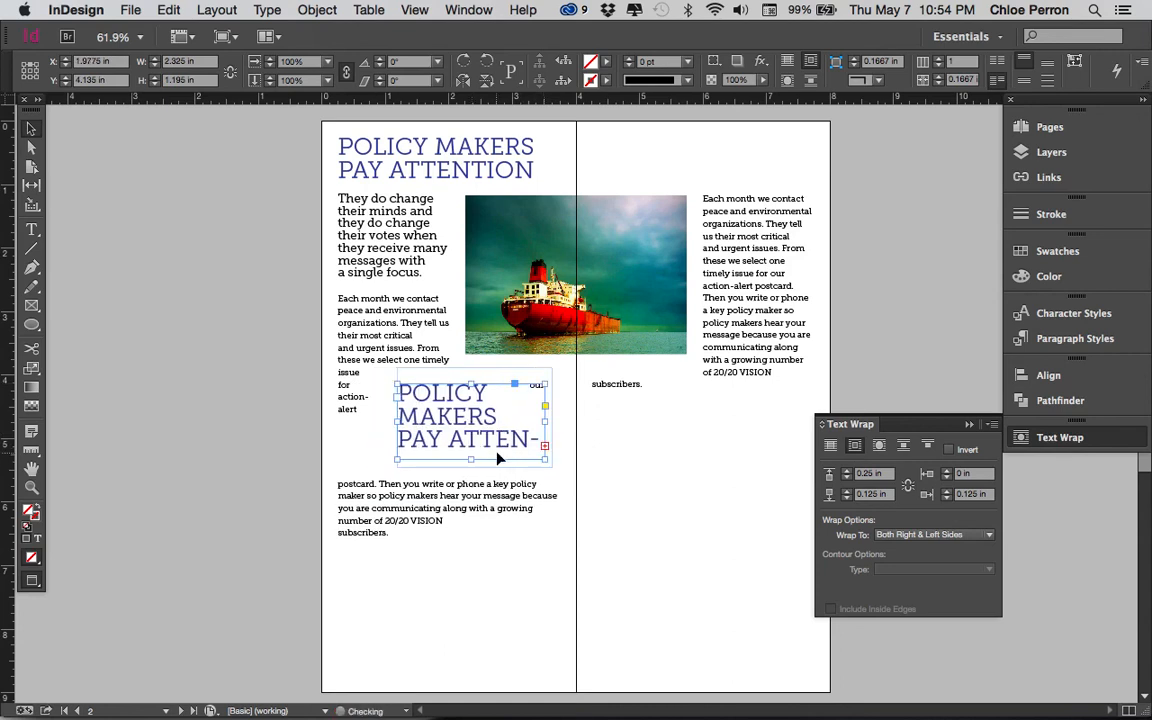
left_click(610, 550)
left_click(485, 459)
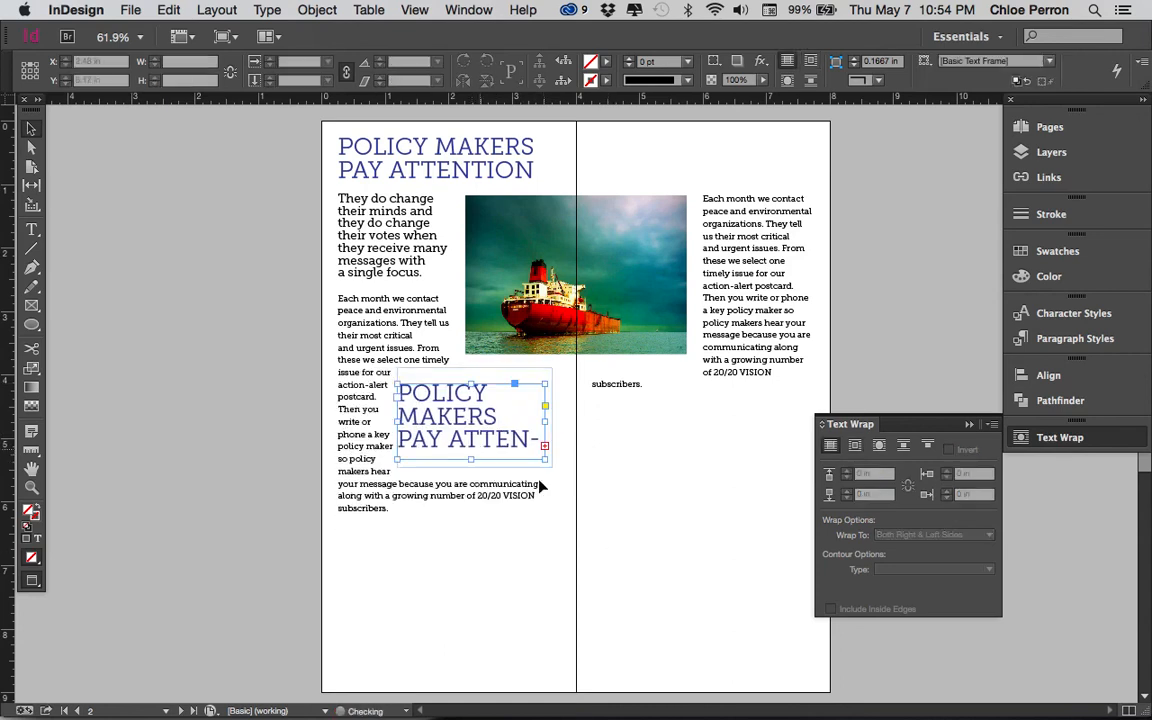
- Replace all the text in the pasted headline frame with "SO AND SO SAID THIS"
double_click(488, 447)
key("super+a")
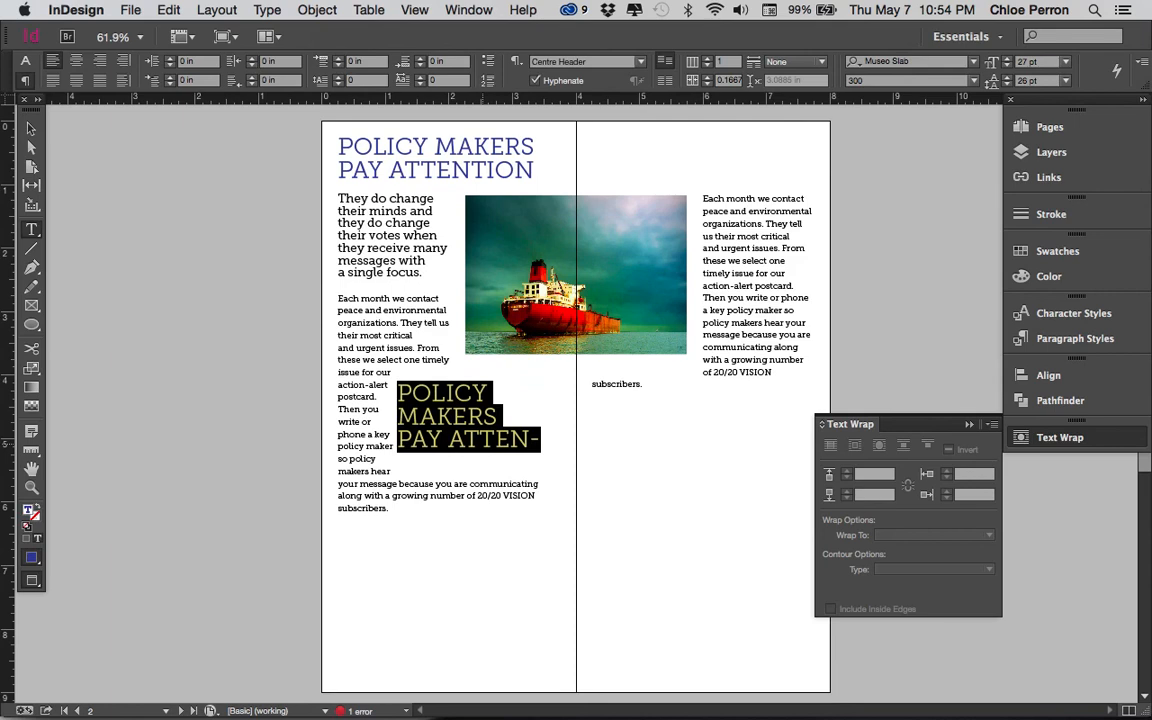
type("SO AND SO HAD")
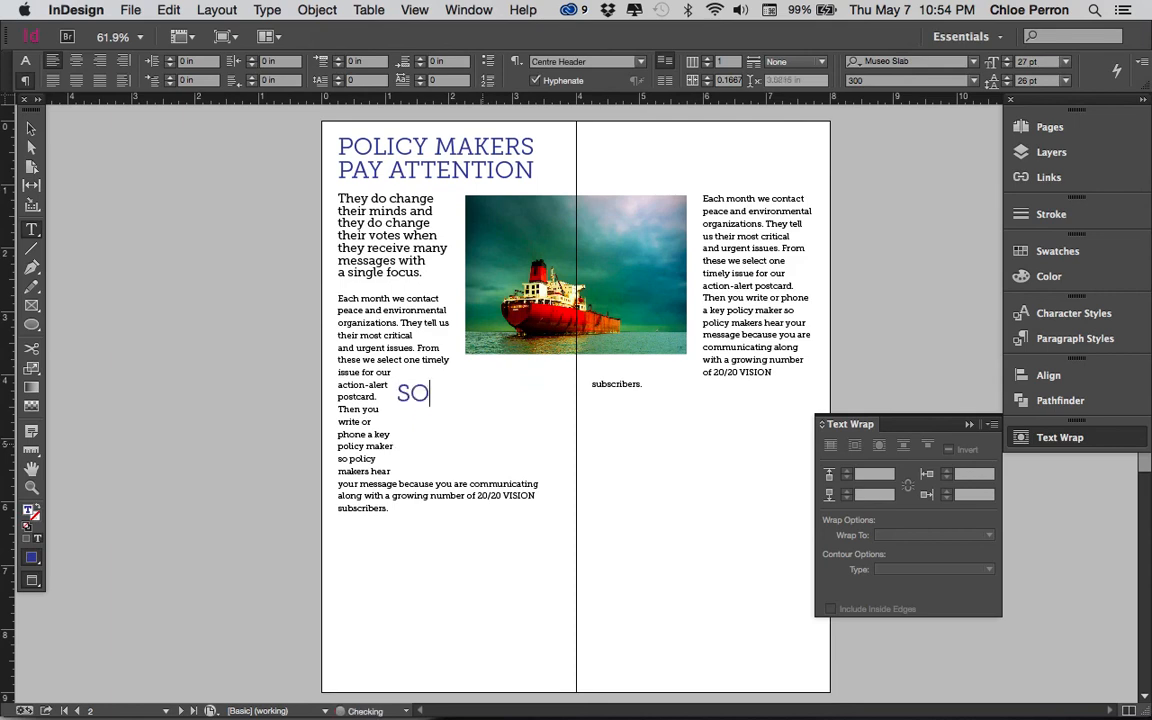
key("BackSpace")
key("BackSpace")
key("BackSpace")
key("BackSpace")
type("SID")
key("BackSpace")
key("BackSpace")
key("BackSpace")
key("BackSpace")
type("O SAID ")
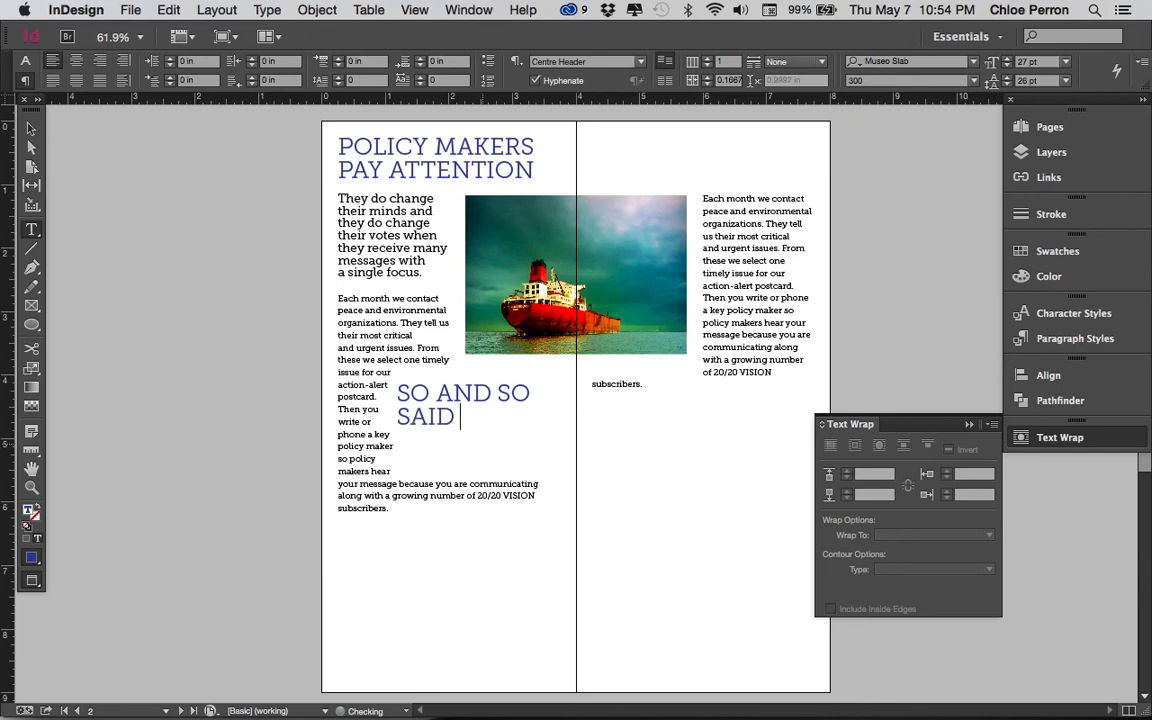
type("THIS")
- Color the "SO AND SO SAID THIS" text with the cyan swatch C=100 M=0 Y=0 K=0
left_click_drag(532, 406, 373, 384)
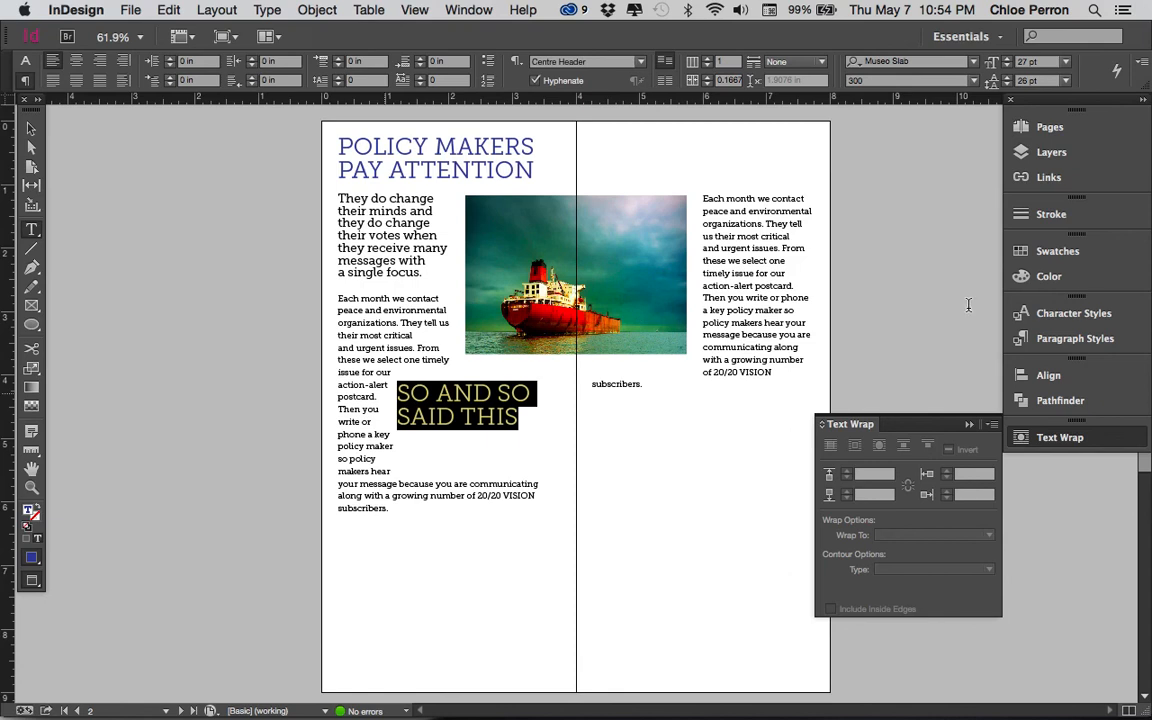
left_click(1058, 251)
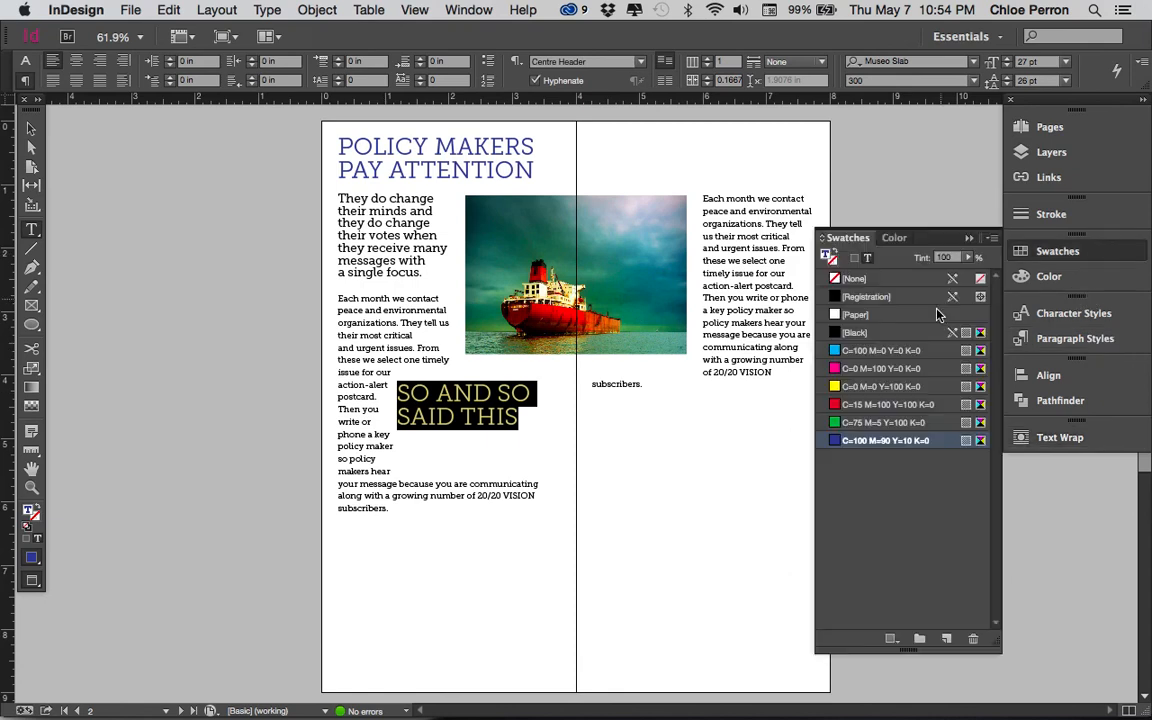
left_click(873, 350)
left_click(679, 607)
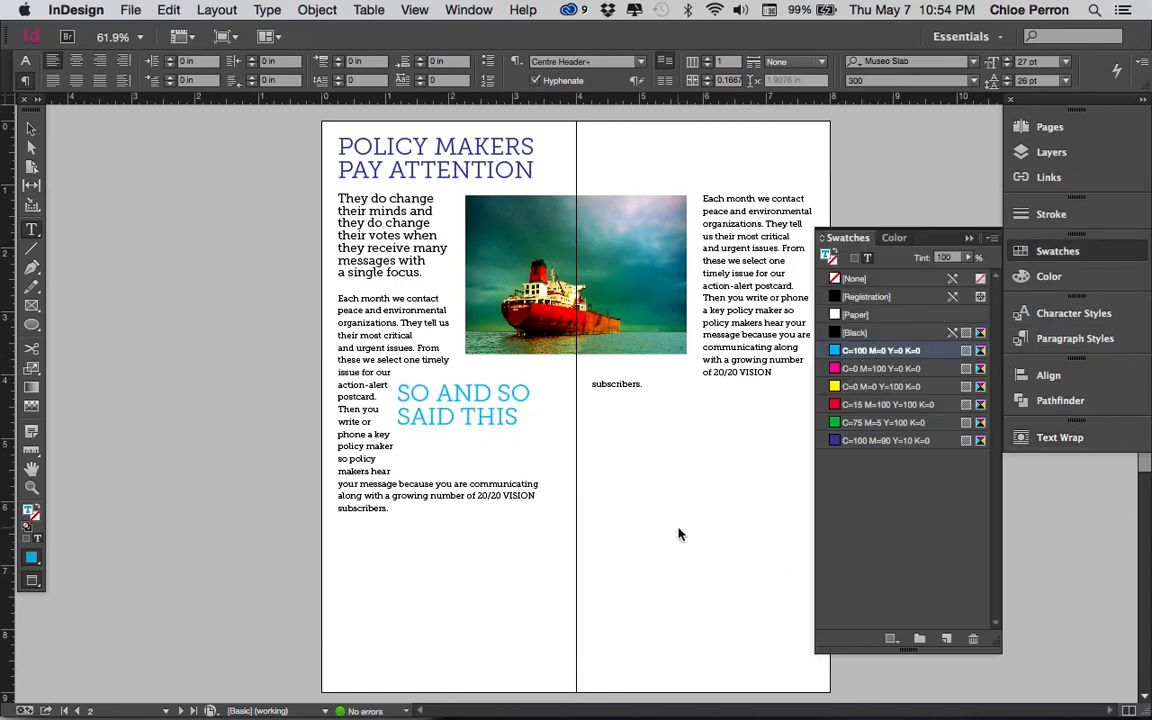
- Reduce the font size of the "SO AND SO SAID THIS" quote in several increments
left_click_drag(508, 414, 346, 348)
left_click(25, 65)
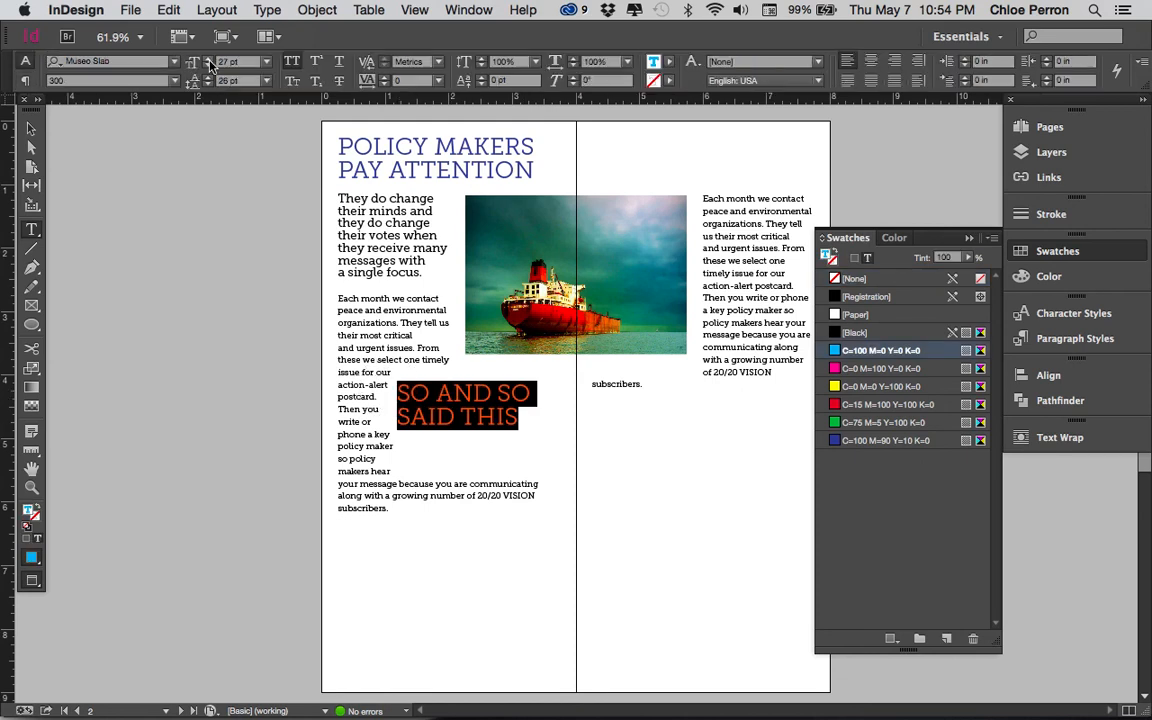
left_click(208, 66)
left_click(208, 66)
left_click(208, 66)
left_click(208, 66)
key("Escape")
- Shrink the quote frame closely around its text, to about 1.42 × 0.56 in
left_click_drag(470, 459, 500, 406)
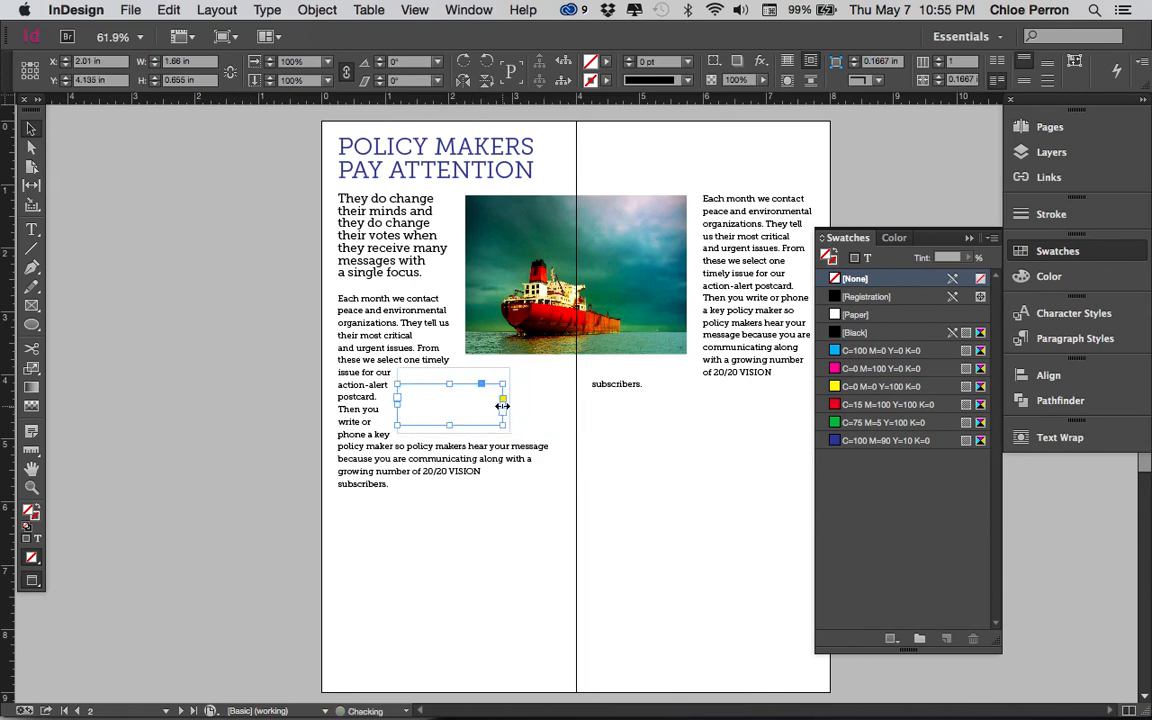
left_click(485, 350)
left_click(612, 607)
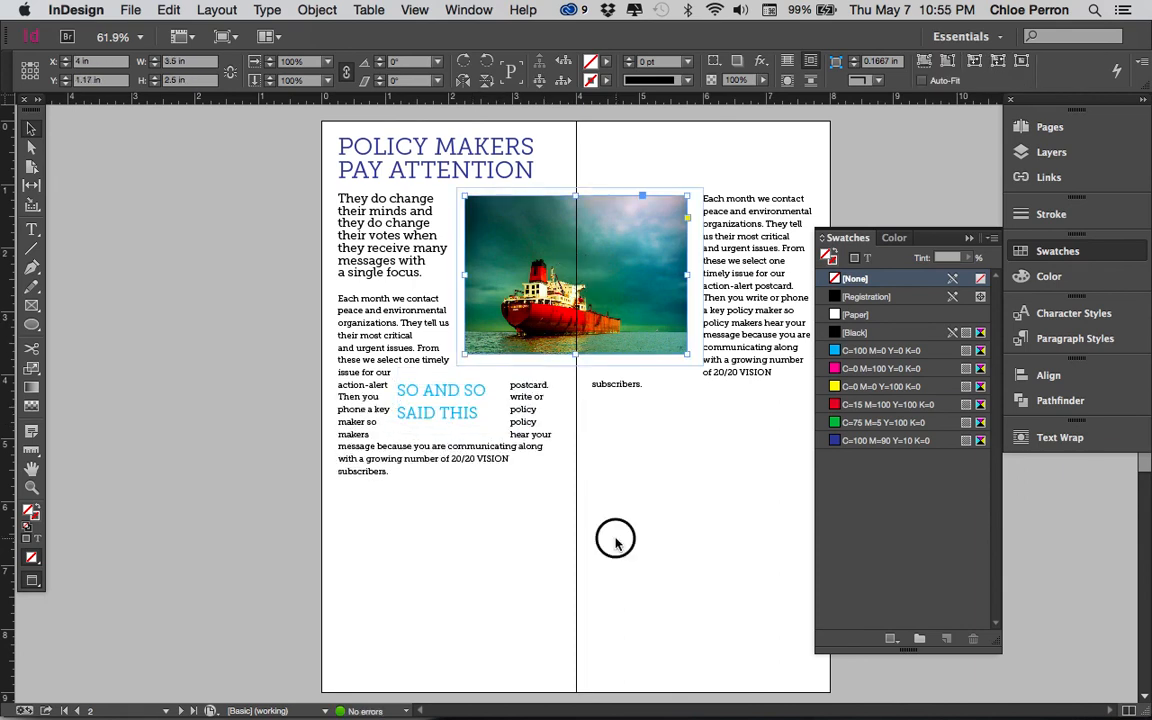
left_click(457, 424)
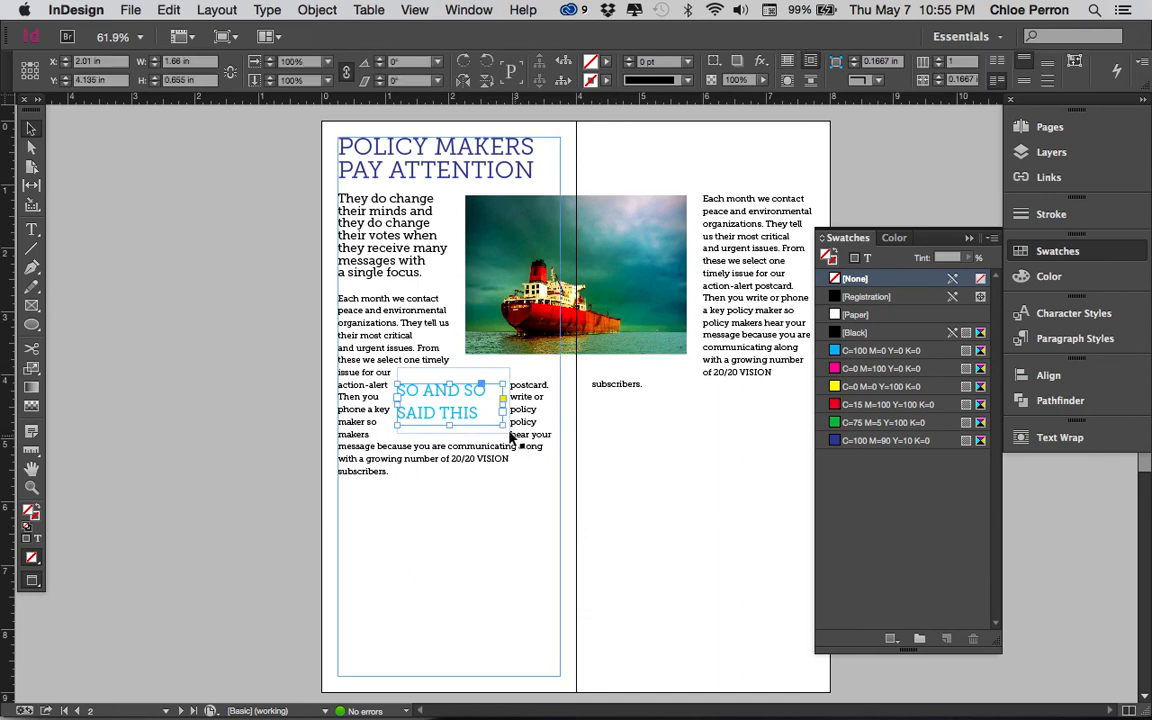
left_click_drag(504, 426, 488, 418)
- Nudge the quote frame within the left page's text to about X 1.88 in and Y 4.2 in
key("Down")
key("Down")
key("Down")
key("Down")
key("Down")
key("Down")
key("Down")
key("Down")
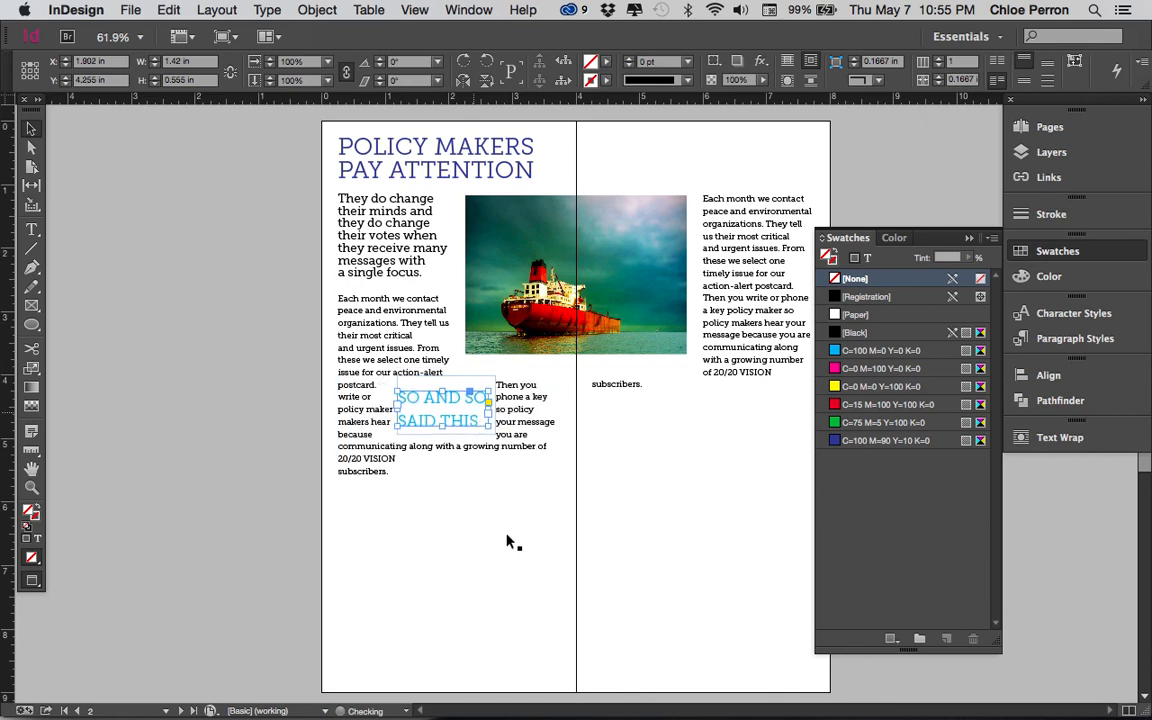
left_click(550, 492)
left_click(455, 421)
key("Up")
key("Up")
key("Up")
key("Up")
left_click(596, 477)
- Set the quote frame's text wrap offsets to 0.3125 in top, 0.125 in left and 0.25 in right
left_click(408, 397)
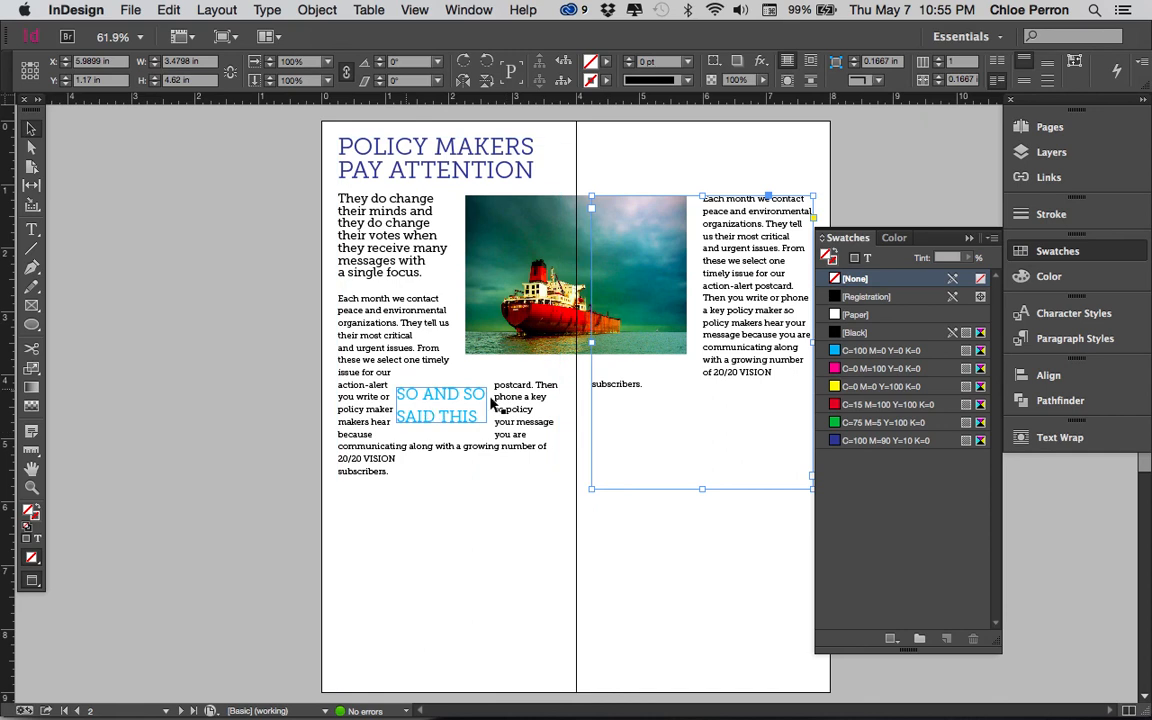
left_click(1059, 437)
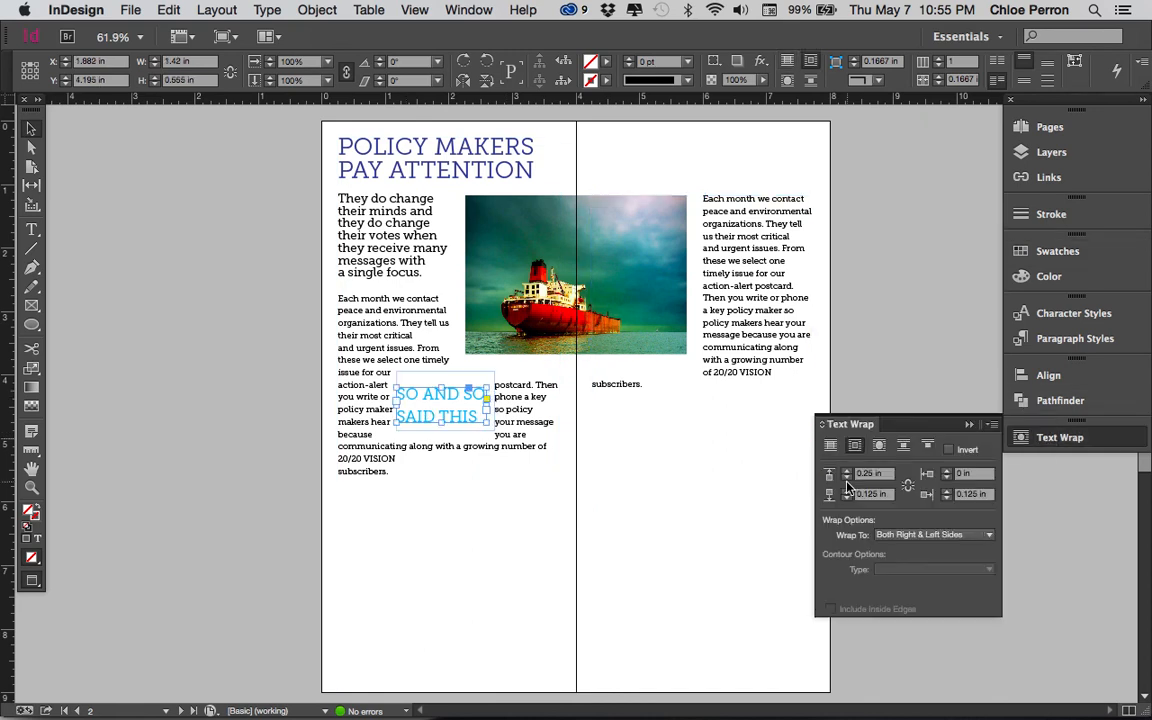
left_click(948, 494)
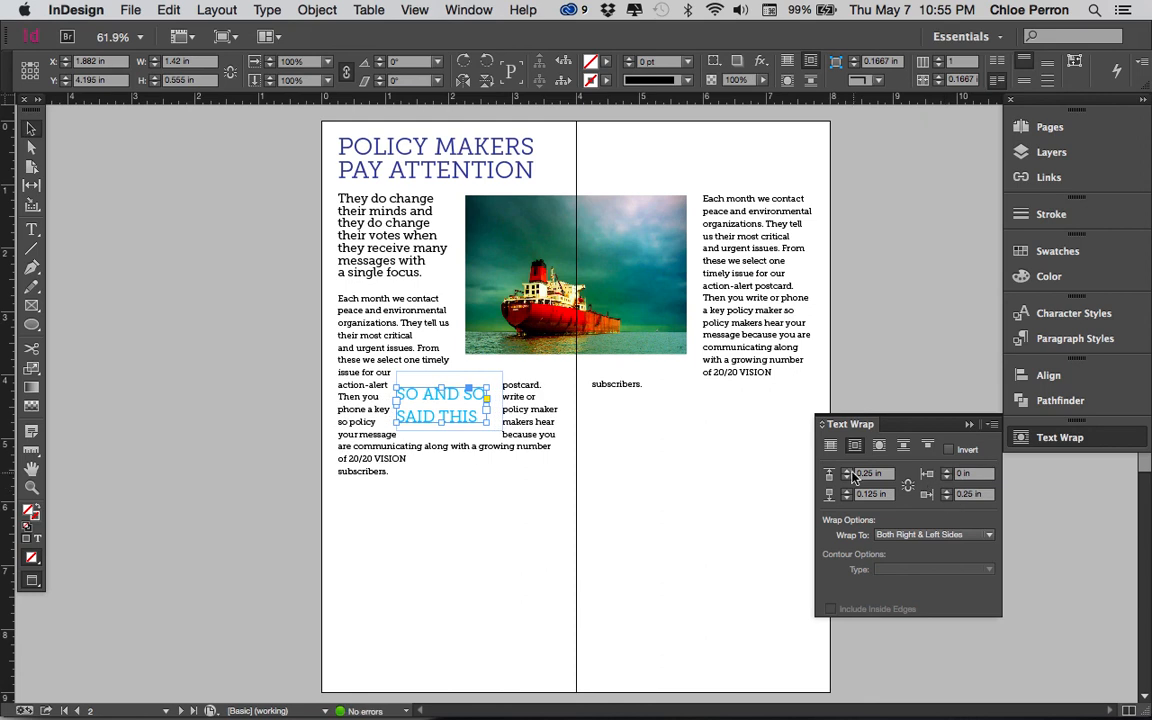
left_click(846, 470)
left_click(946, 473)
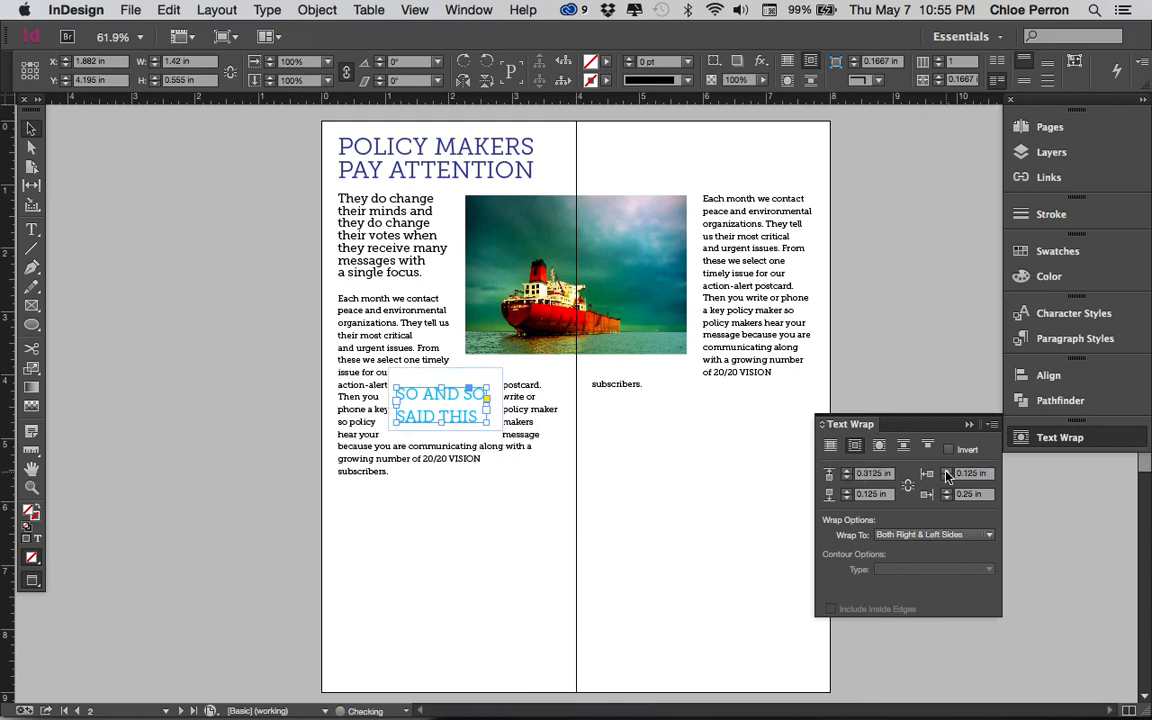
left_click(681, 509)
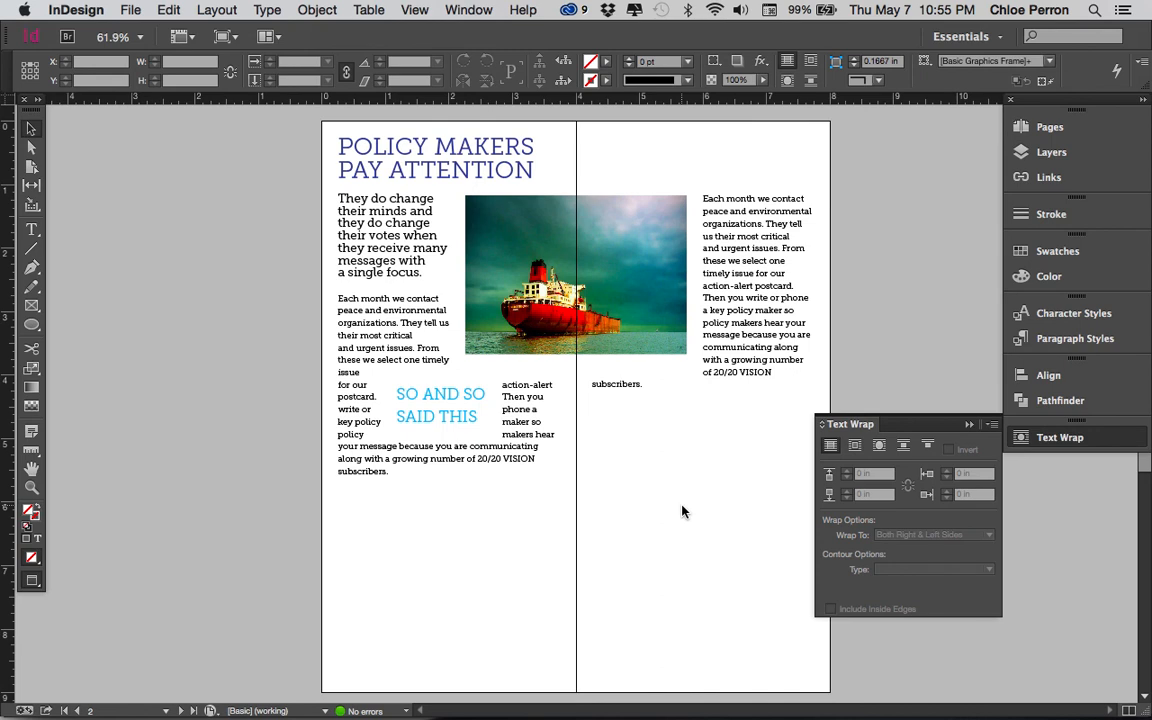
- Select the ship picture spanning the two pages
left_click(657, 353)
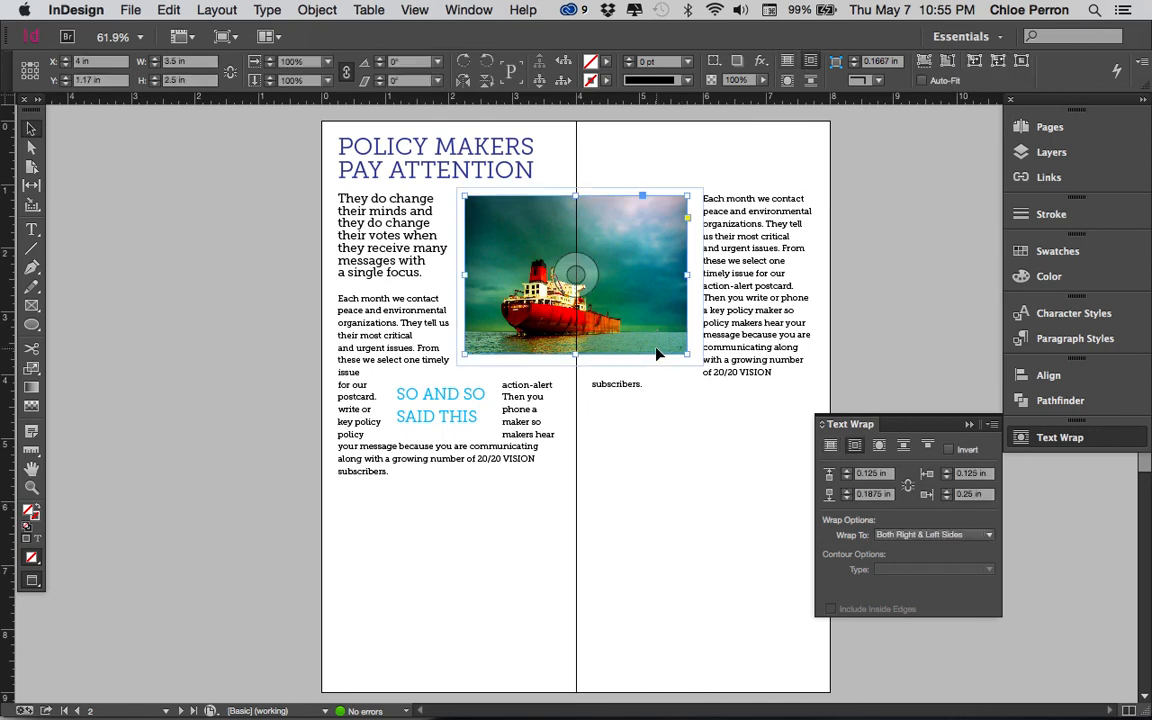